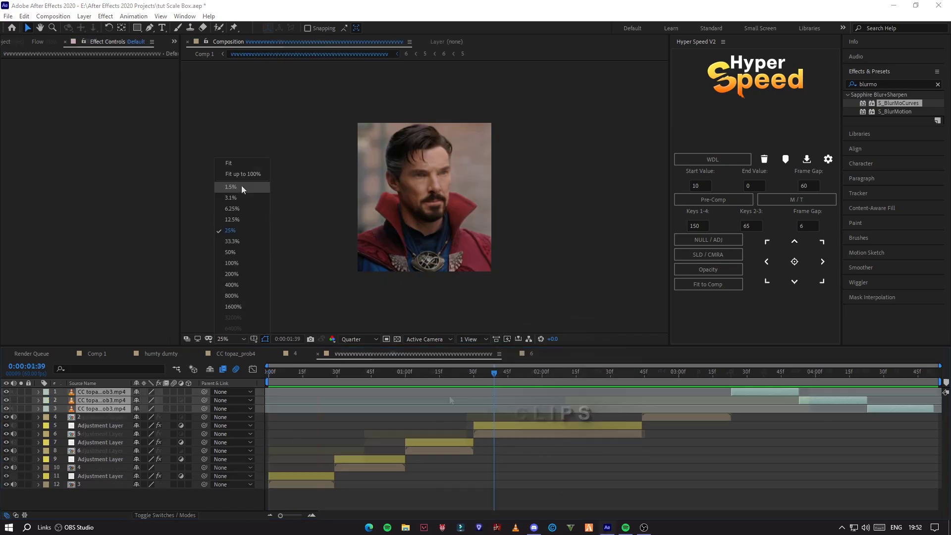
Open nested composition 5 from the main composition and pre-compose the clip inside it.
left_click(242, 165)
left_click(510, 435)
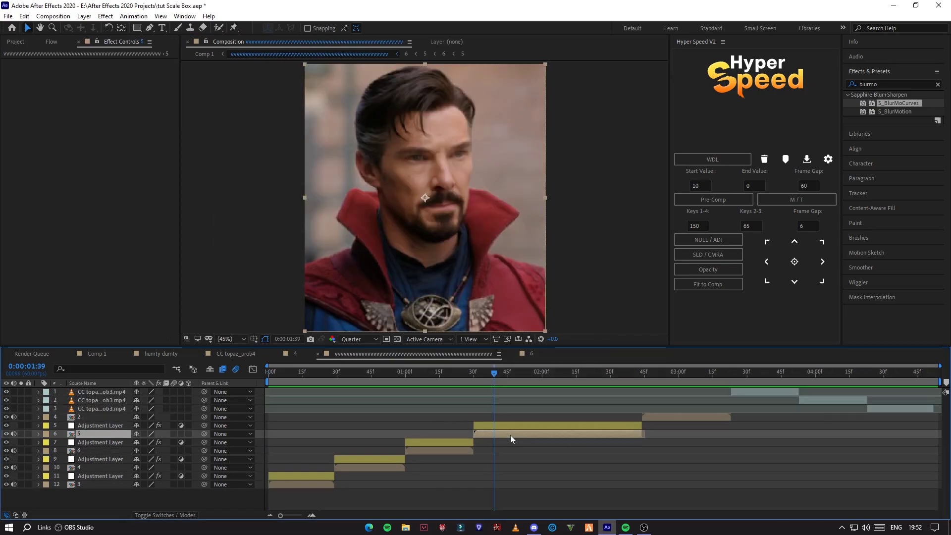
double_click(511, 435)
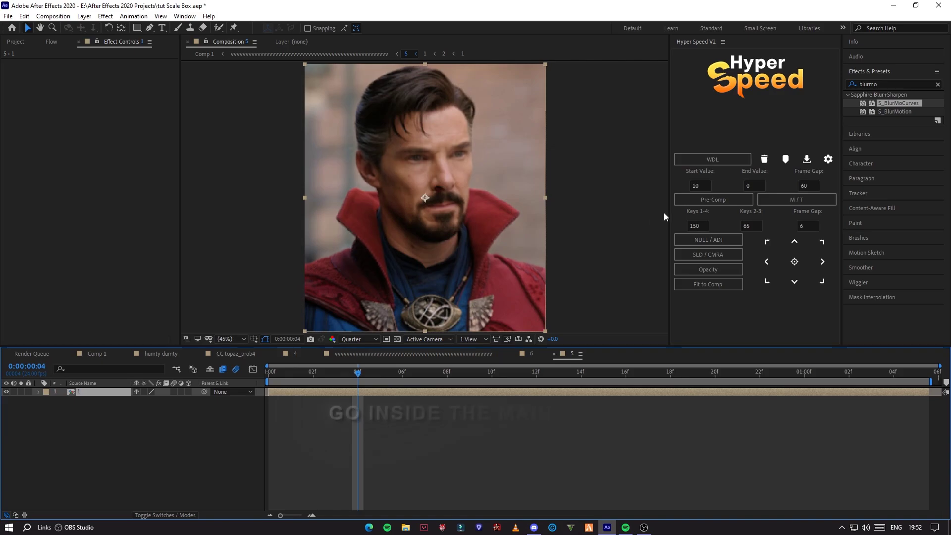
left_click(726, 200)
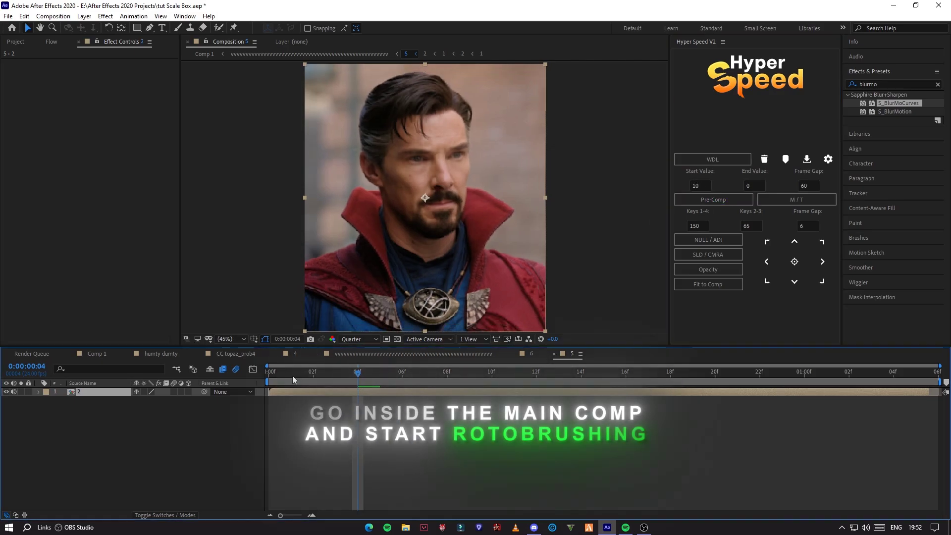
Move the current time to frame 0 and set the preview resolution to Full.
left_click(270, 372)
left_click(359, 339)
left_click(358, 358)
left_click(322, 408)
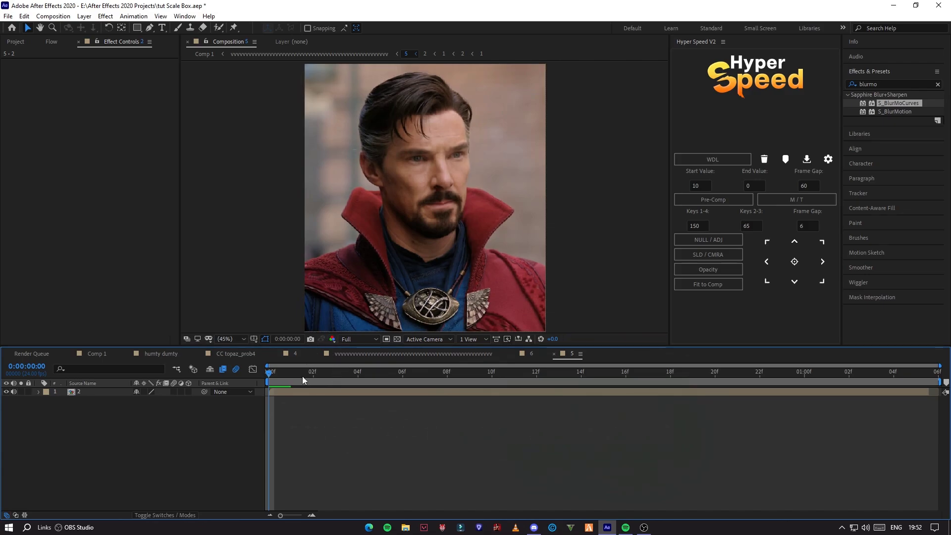
Open the clip's layer view with the Roto Brush and paint a first foreground stroke down the man's face and chest.
left_click(303, 391)
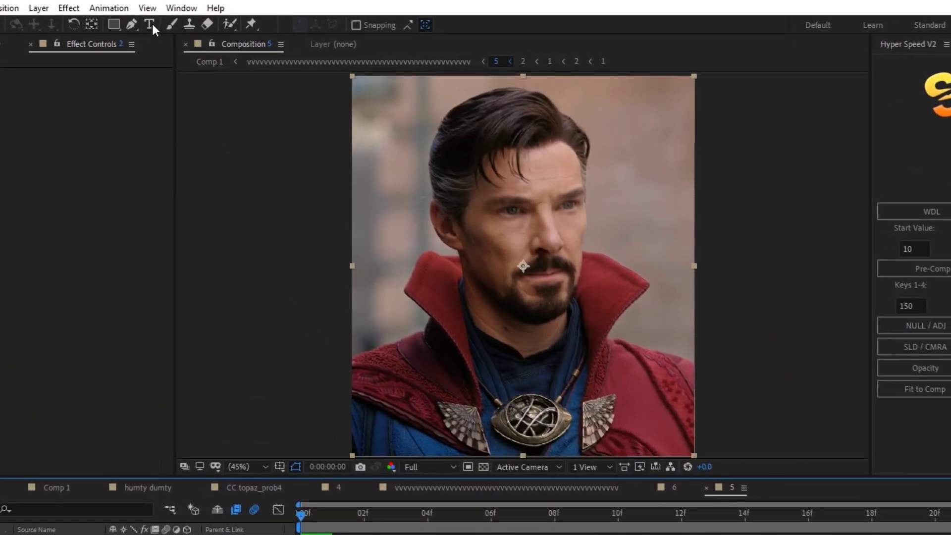
left_click(225, 23)
double_click(628, 299)
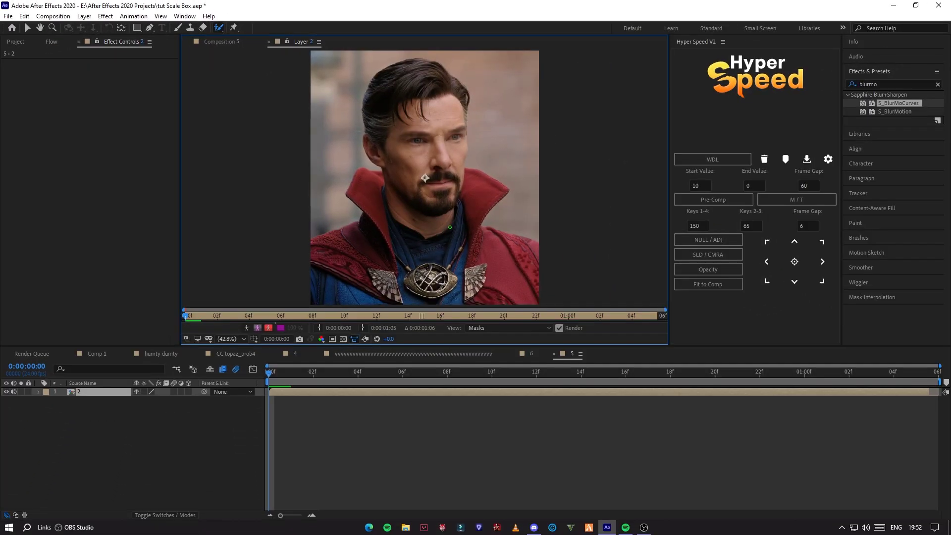
scroll(450, 228, "down", 2)
scroll(450, 227, "up", 2)
left_click_drag(427, 124, 425, 238)
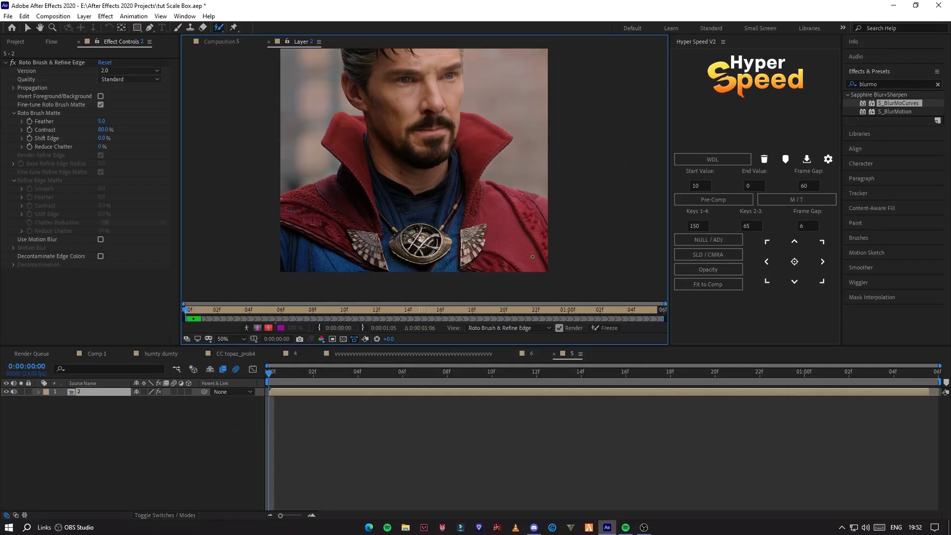
Extend the Roto Brush selection over the collar, cloak and neck until it covers the whole character.
scroll(406, 210, "up", 1)
left_click_drag(476, 129, 358, 228)
left_click(426, 149)
left_click(569, 280)
left_click_drag(421, 149, 449, 238)
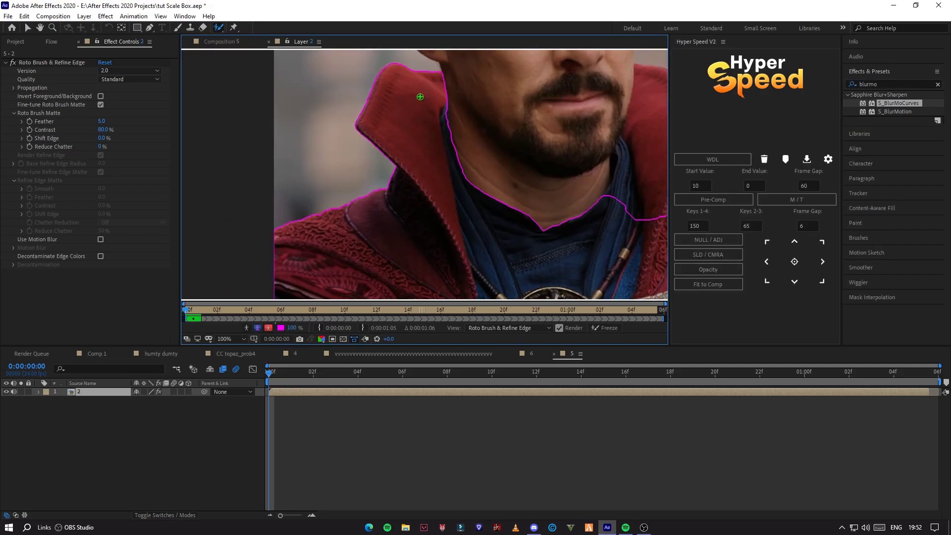
left_click_drag(420, 97, 452, 293)
left_click_drag(424, 73, 377, 247)
mouse_move(537, 152)
left_mouse_down()
mouse_move(491, 135)
mouse_move(456, 97)
left_mouse_up()
left_click_drag(465, 240, 467, 241)
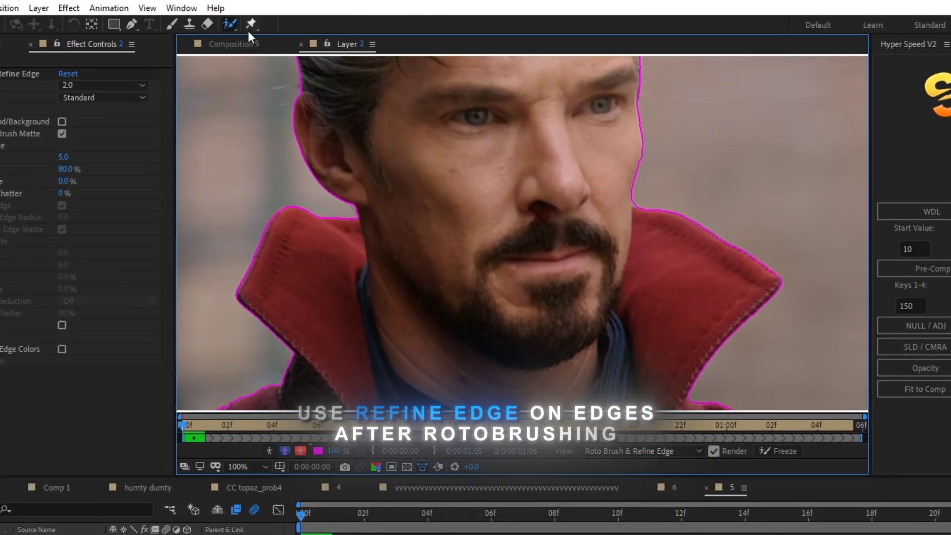
Switch to the Refine Edge tool and paint along the collar and face edge on the character's right-hand side of the image.
left_click_drag(231, 25, 259, 43)
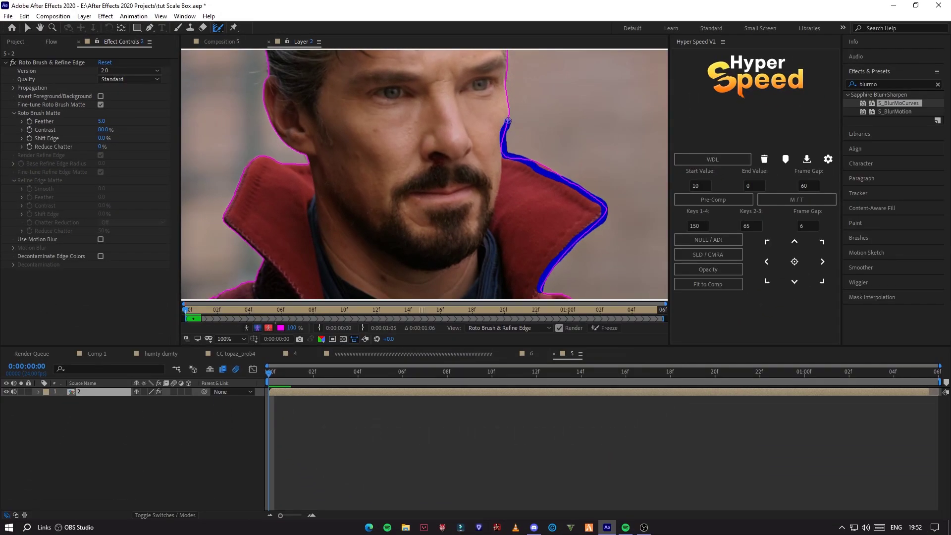
mouse_move(508, 120)
left_mouse_down()
mouse_move(506, 81)
mouse_move(480, 180)
mouse_move(459, 191)
left_mouse_up()
scroll(480, 180, "up", 1)
scroll(480, 180, "down", 1)
left_click_drag(469, 194, 468, 191)
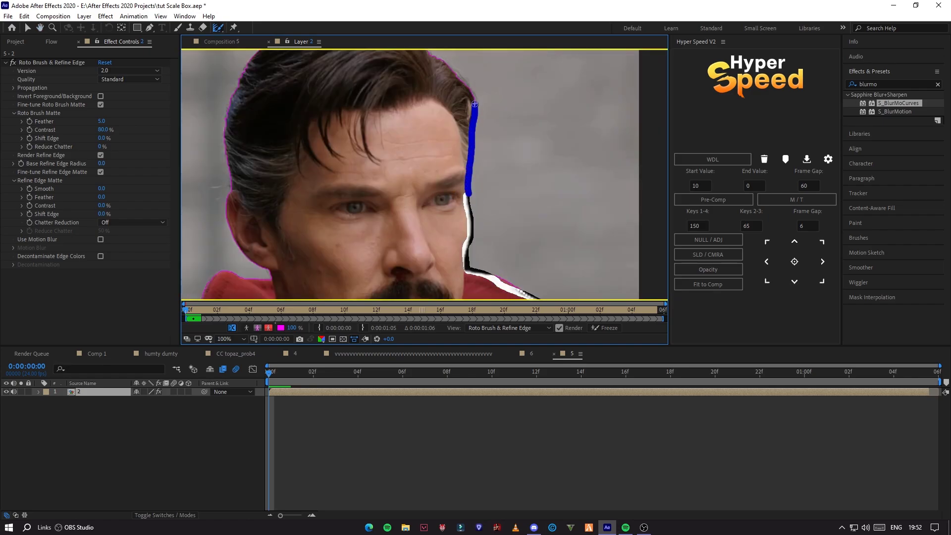
left_click_drag(486, 101, 509, 169)
left_click_drag(494, 158, 471, 131)
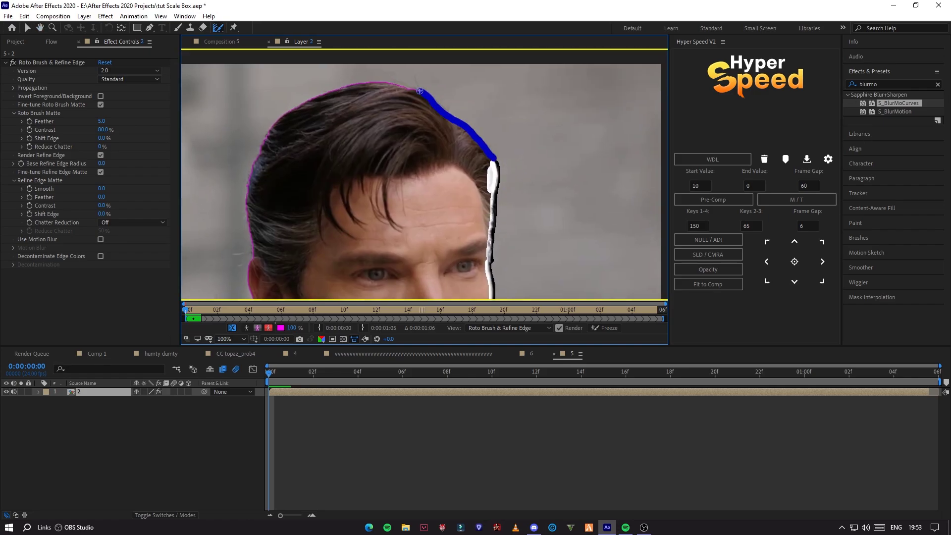
Continue the Refine Edge stroke over the top of the hair and down past the ear to the opposite collar.
left_click_drag(264, 140, 248, 191)
right_click(248, 190)
left_click(386, 400)
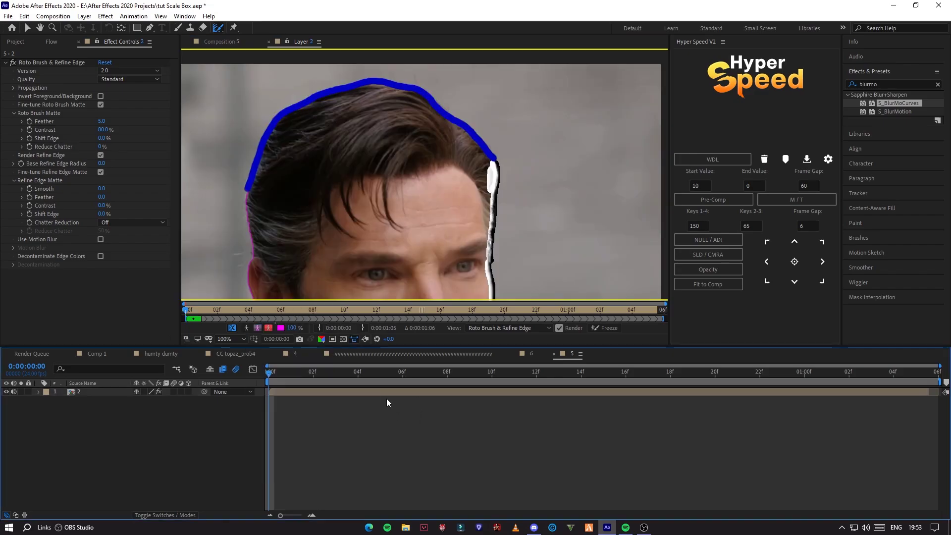
left_click_drag(246, 281, 200, 149)
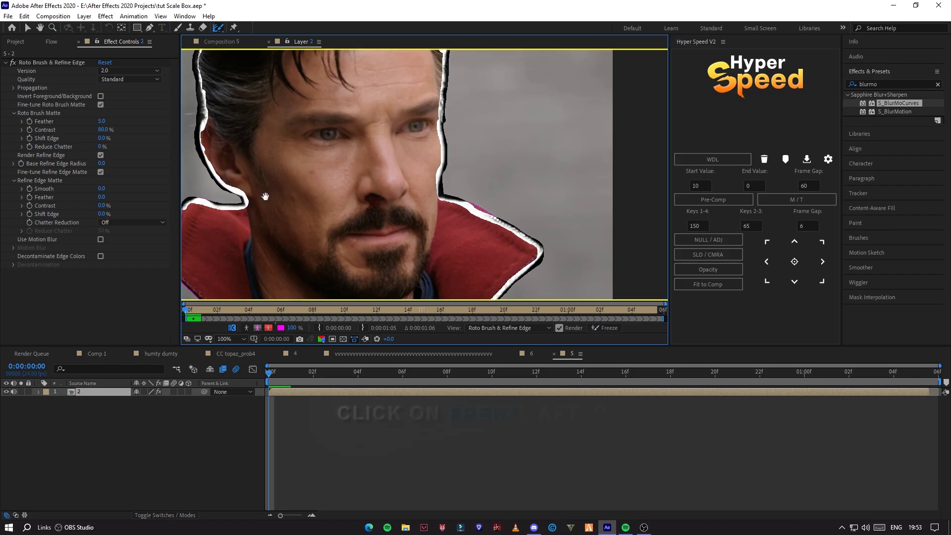
left_click_drag(265, 196, 422, 163)
left_click_drag(342, 171, 318, 225)
left_click_drag(417, 148, 385, 188)
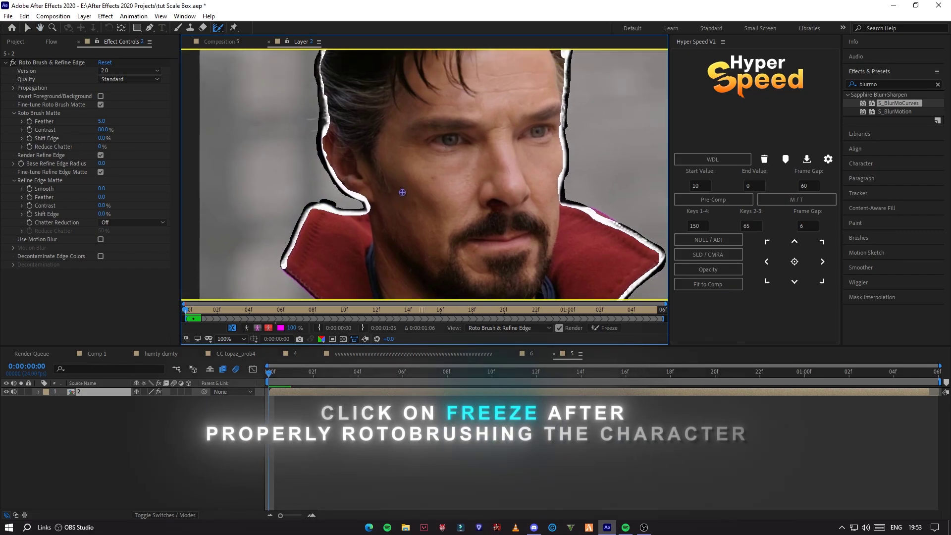
Freeze the Roto Brush result and return to the view of composition 5.
scroll(403, 192, "down", 2)
left_click(604, 328)
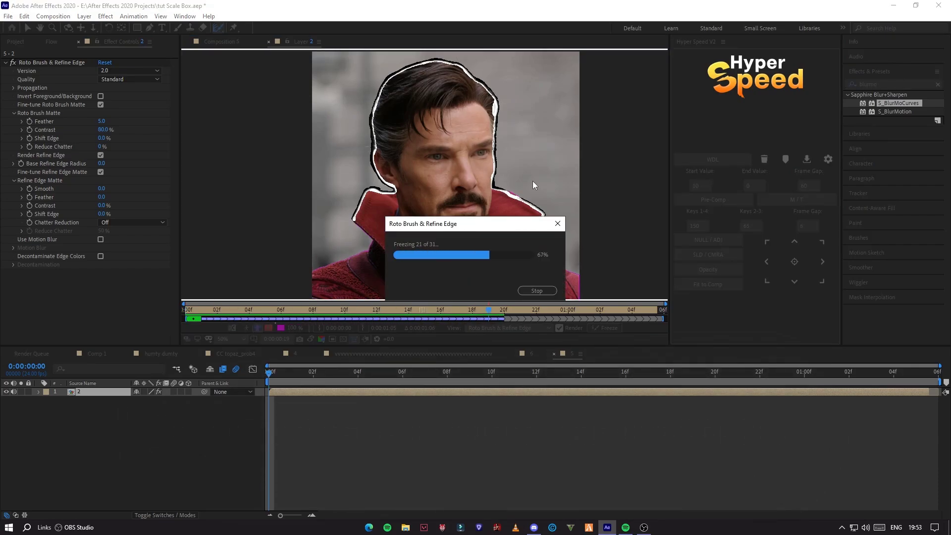
left_click(228, 42)
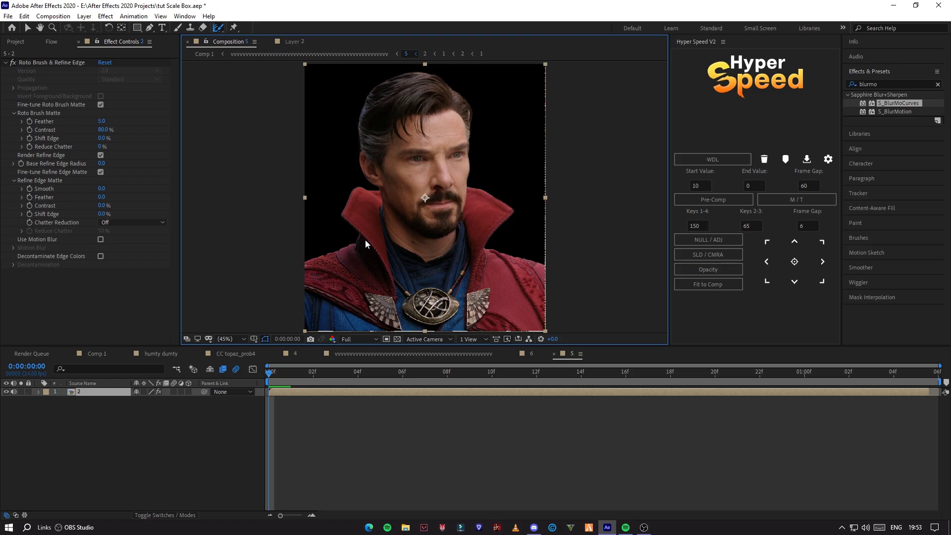
scroll(325, 276, "up", 1)
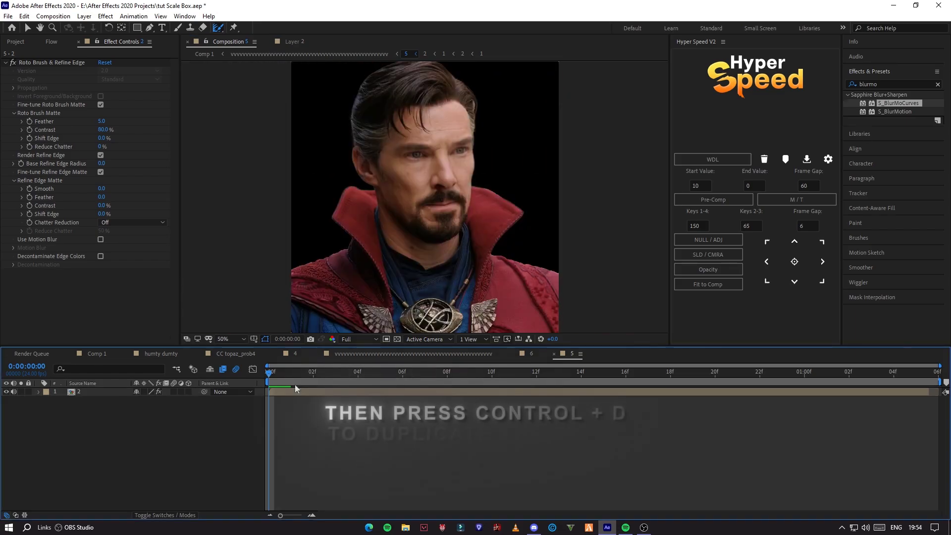
Duplicate the rotoscoped layer and delete the Roto Brush & Refine Edge effect from the lower copy.
left_click(290, 391)
key("ctrl+d")
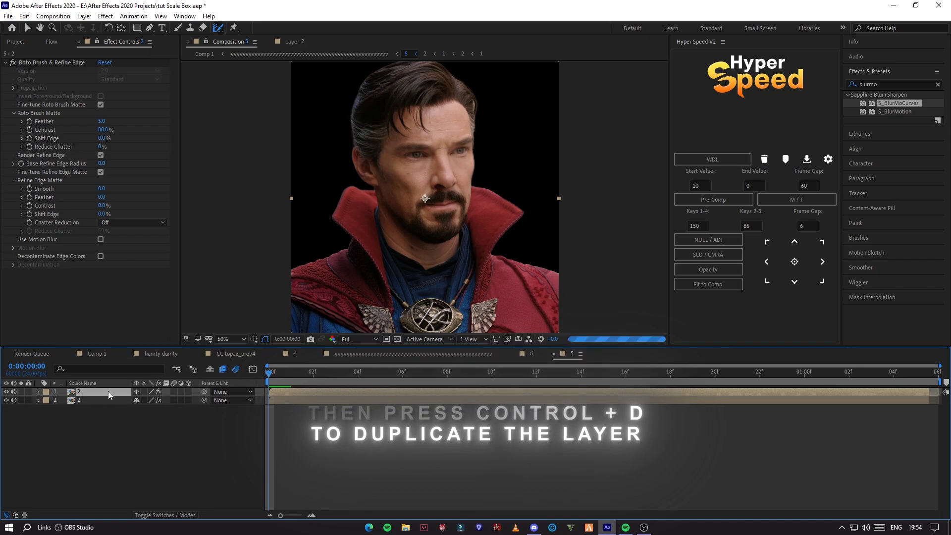
left_click(98, 399)
left_click(49, 62)
key("Delete")
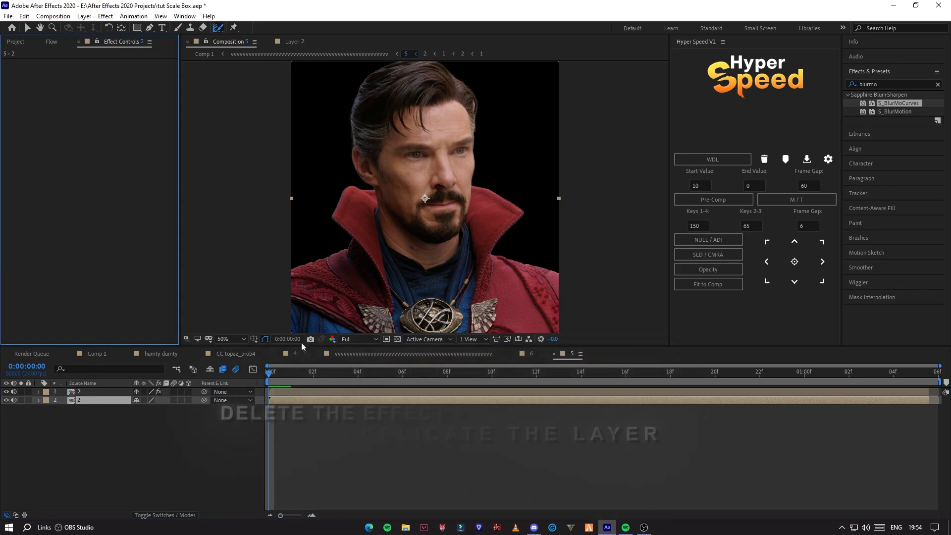
Copy the first CC topaz_prob3.mp4 clip from the main composition, switch to the Selection tool and reopen composition 5.
left_click(347, 354)
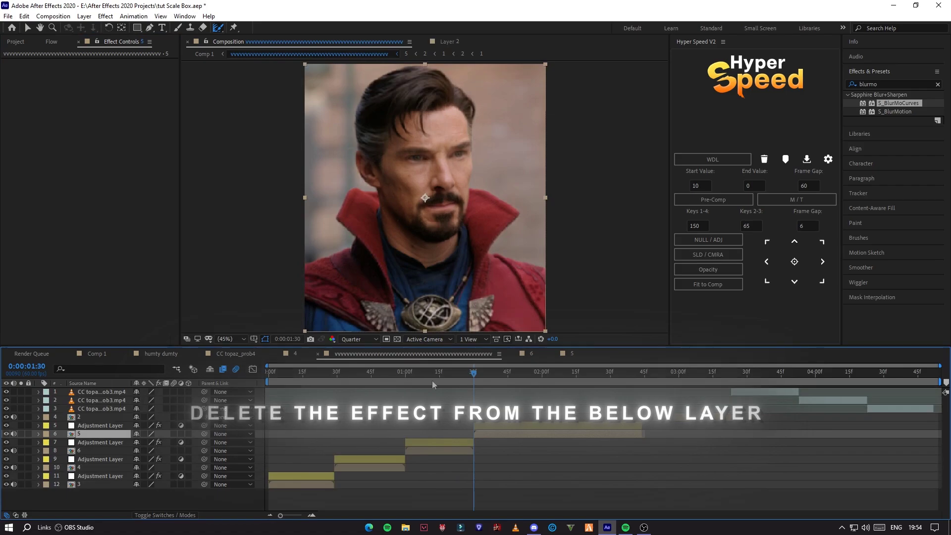
left_click(762, 391)
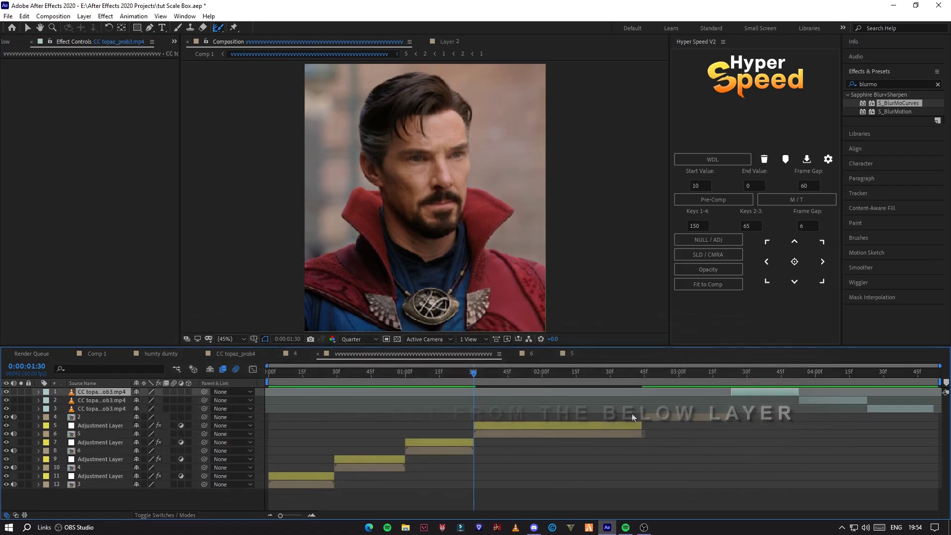
left_click(494, 434)
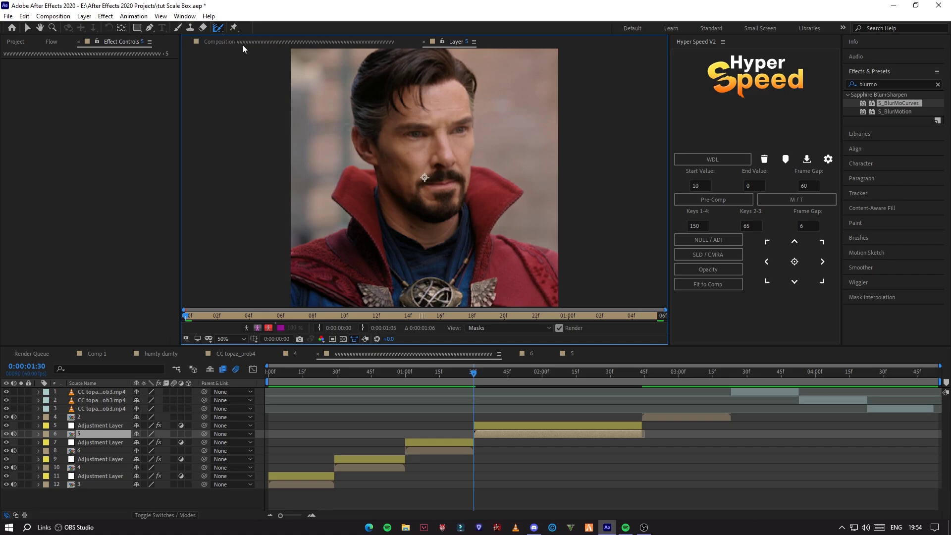
left_click(30, 28)
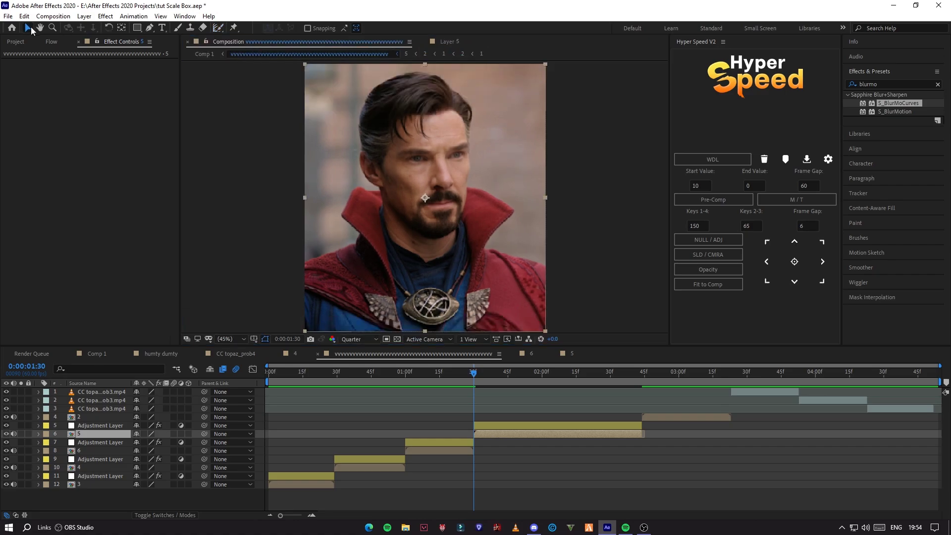
double_click(504, 432)
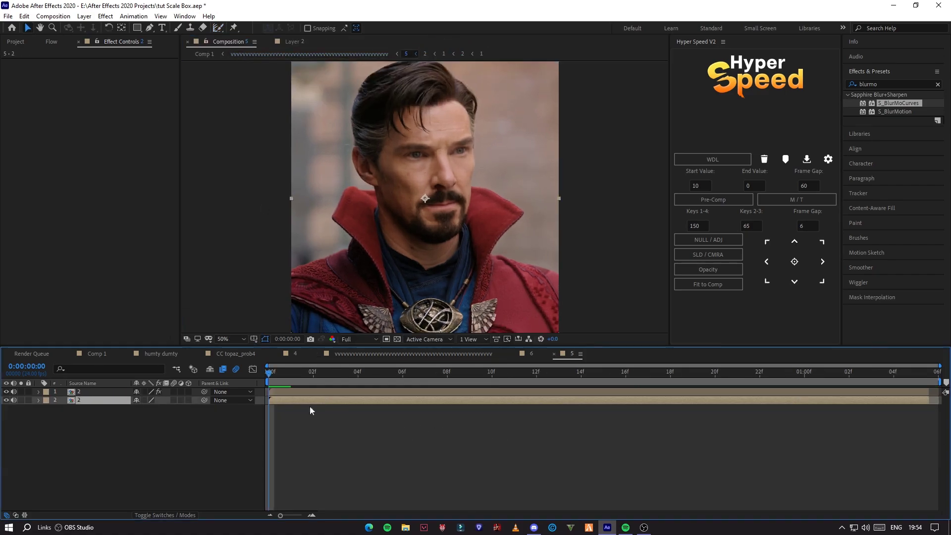
Set the preview resolution to Quarter and extend both character layers to the end of the composition.
left_click(359, 339)
left_click(367, 380)
left_click_drag(373, 380, 313, 379)
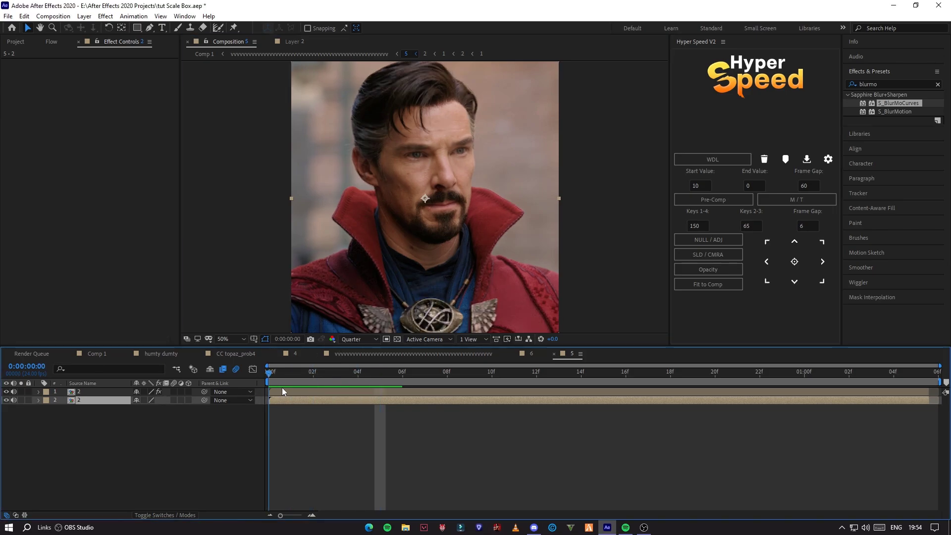
left_click(387, 391)
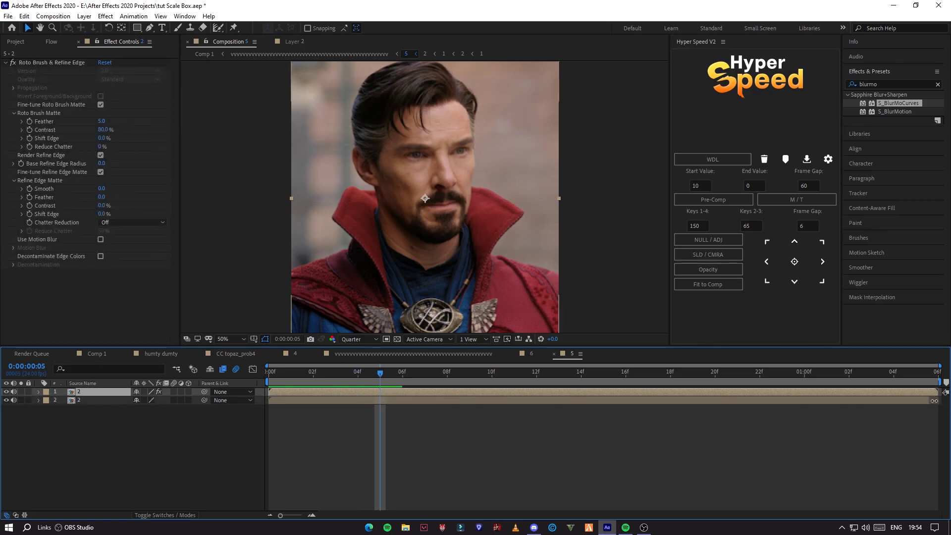
left_click(923, 411)
left_click(388, 399)
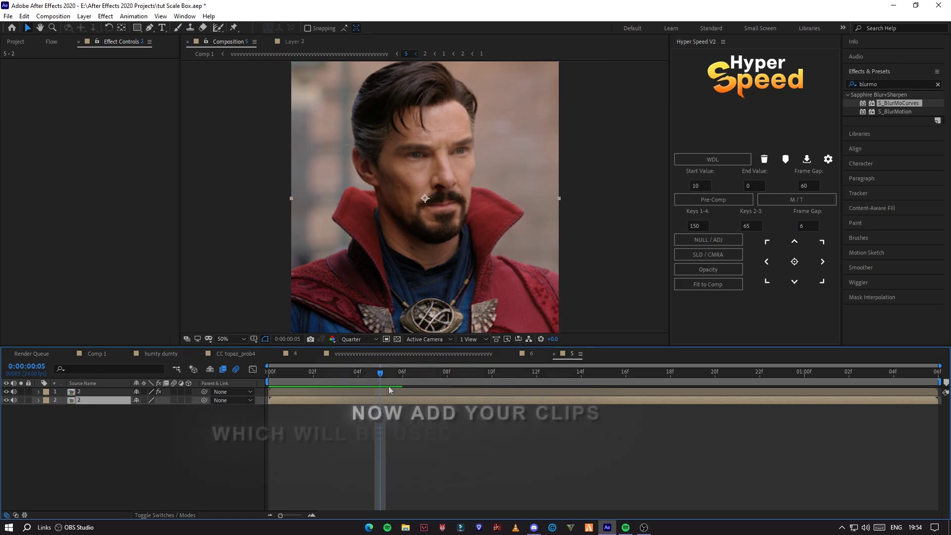
Paste the copied clip at frame 6 between the two character layers and extend it to the composition's end.
left_click(402, 374)
key("ctrl+v")
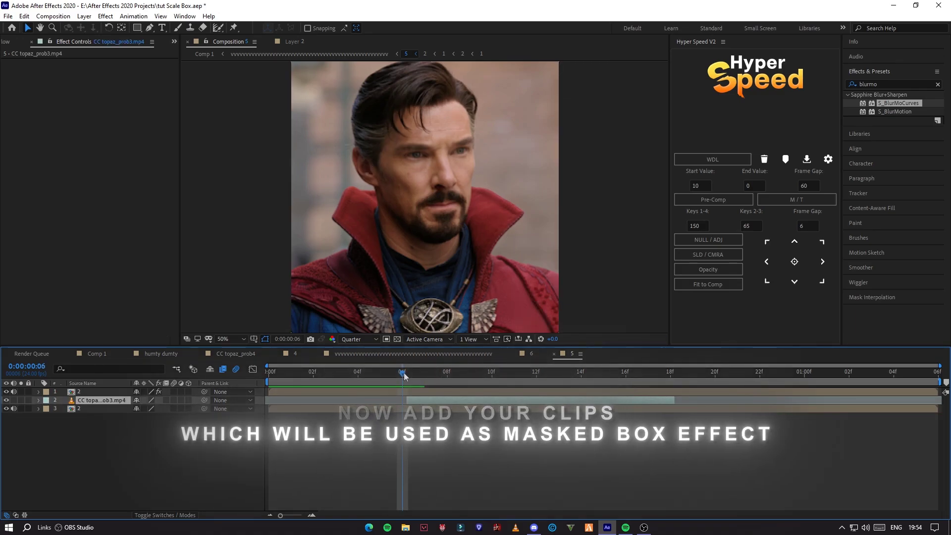
left_click(422, 373)
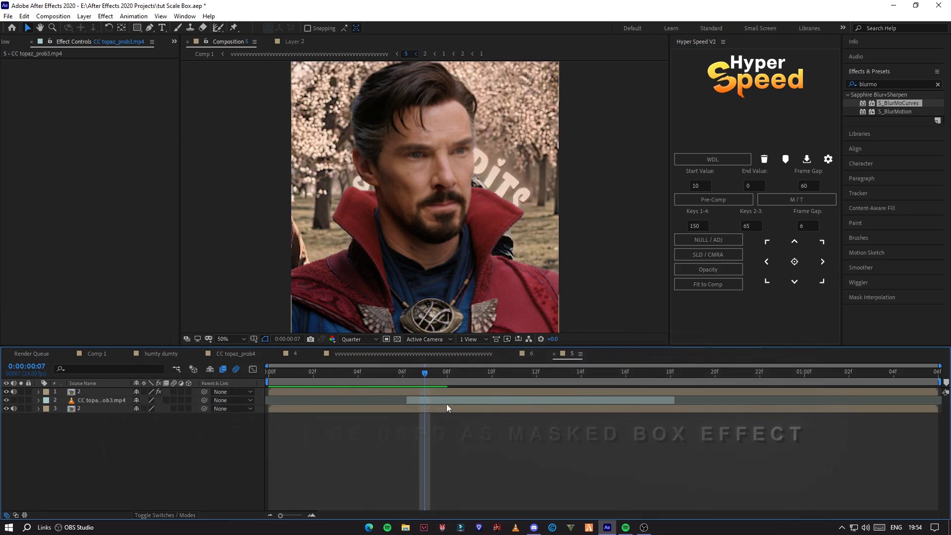
key("comma")
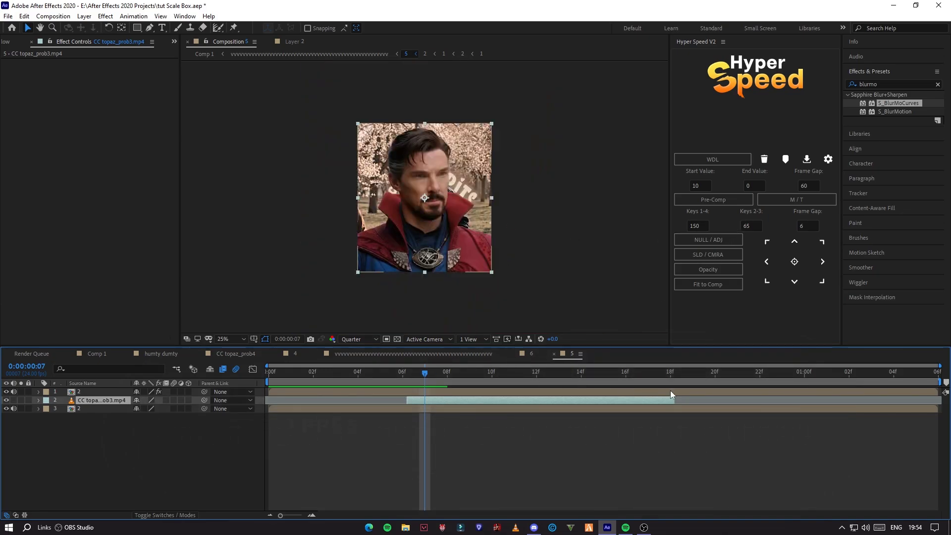
left_click_drag(674, 400, 908, 403)
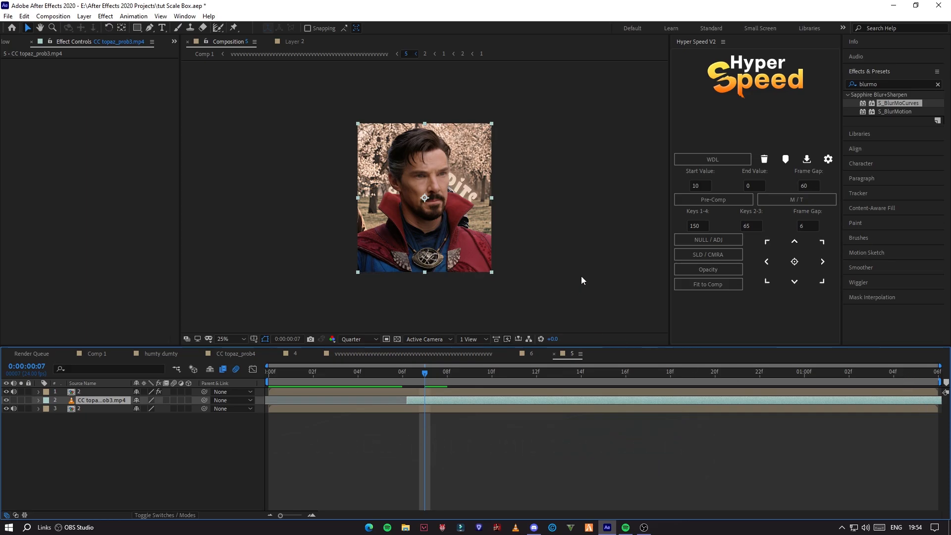
Pre-compose the pasted clip, place it beside the left of the character's face and scale it to 36%.
left_click(721, 199)
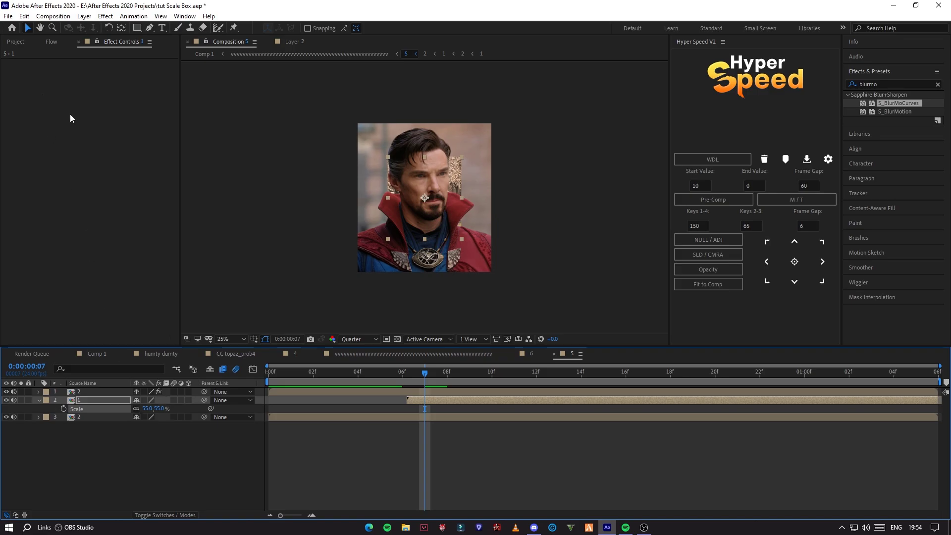
key("period")
left_click_drag(415, 220, 332, 202)
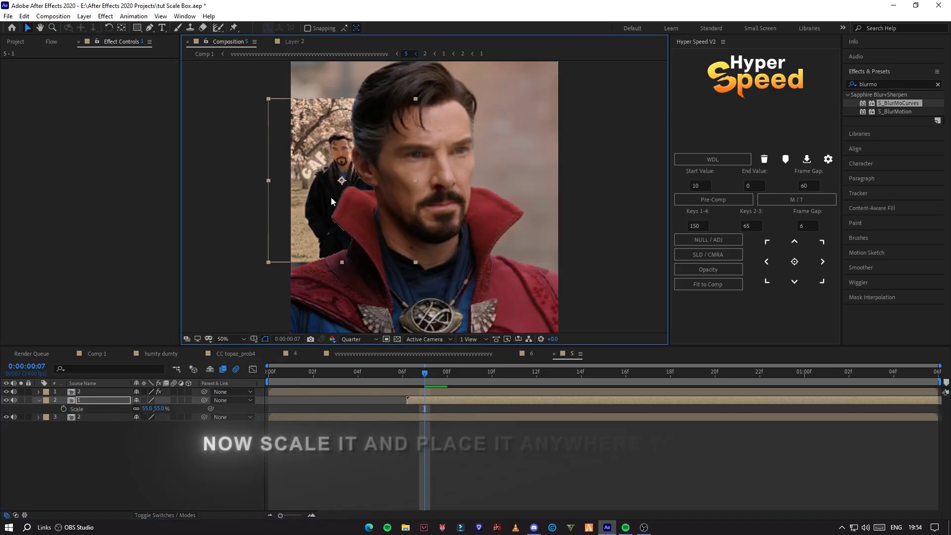
left_click_drag(147, 408, 148, 409)
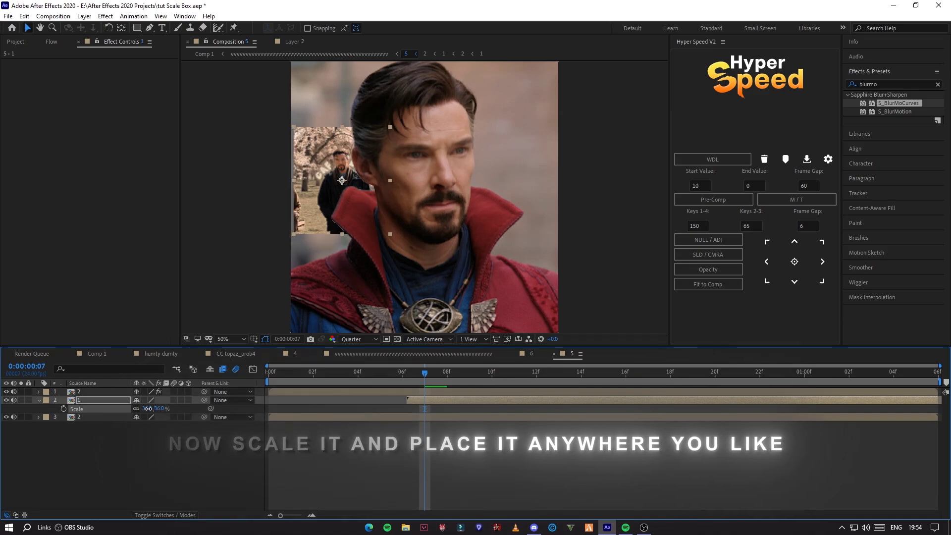
Open the clip's pre-comp and change its composition size to 1080 × 1080 px, locked to a 1:1 aspect ratio.
double_click(418, 400)
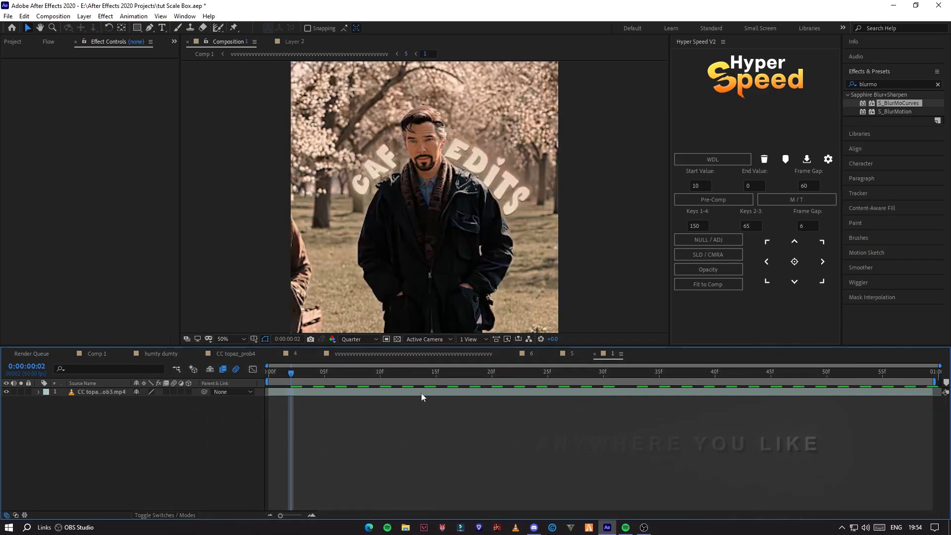
key("comma")
right_click(329, 448)
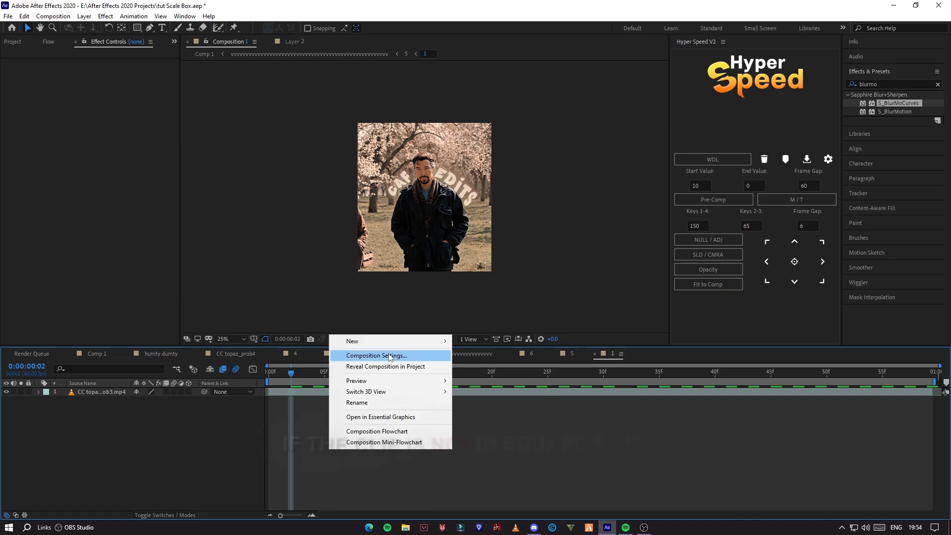
left_click(391, 355)
left_click_drag(448, 138, 469, 290)
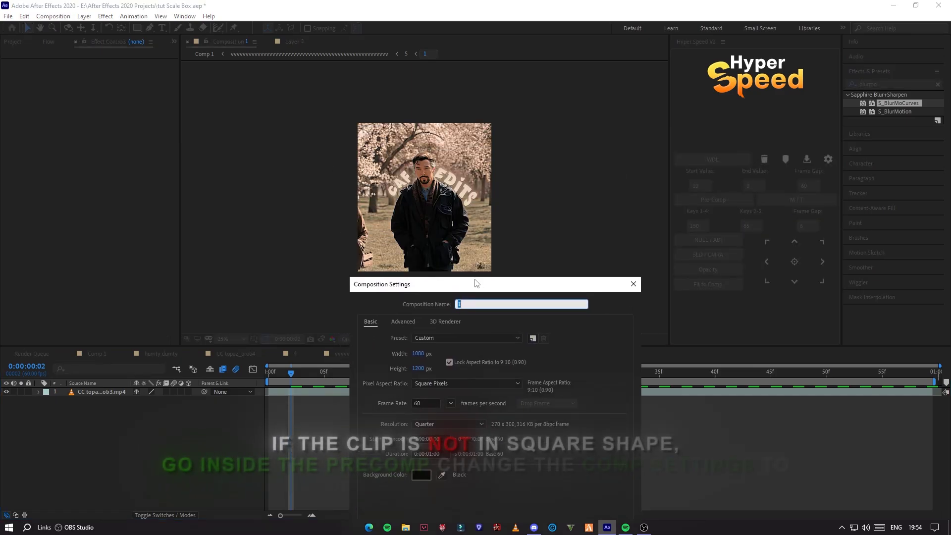
left_click(464, 338)
left_click(446, 363)
left_click(449, 362)
left_click(419, 368)
type("1080")
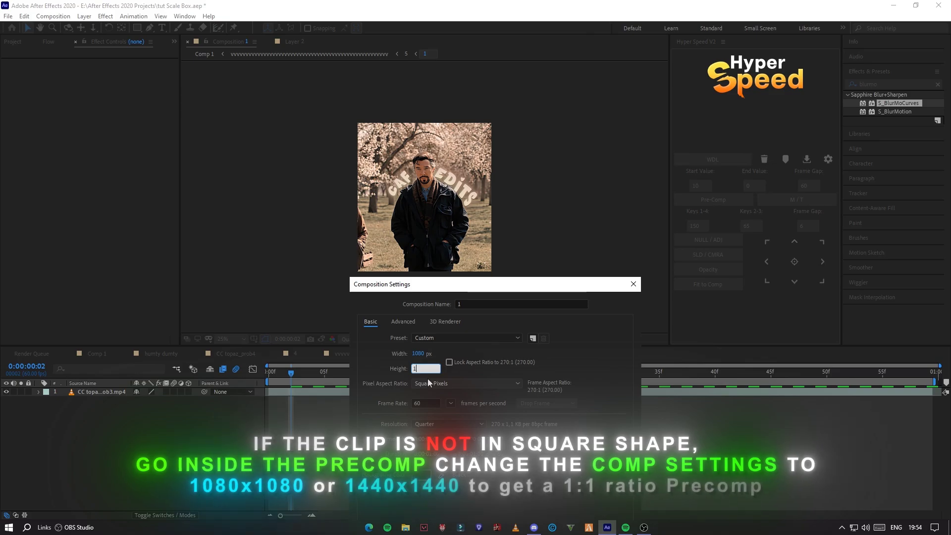
left_click(449, 362)
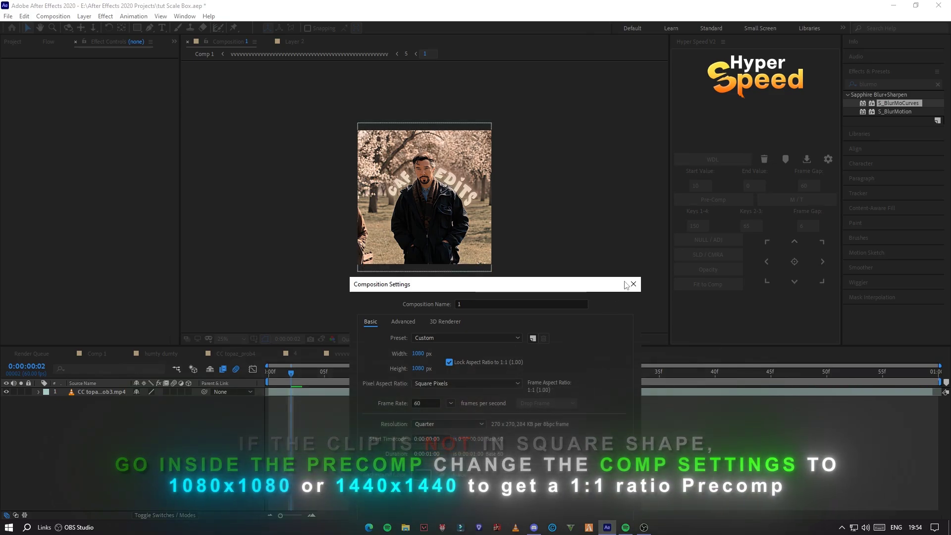
left_click_drag(536, 286, 505, 199)
left_click(531, 444)
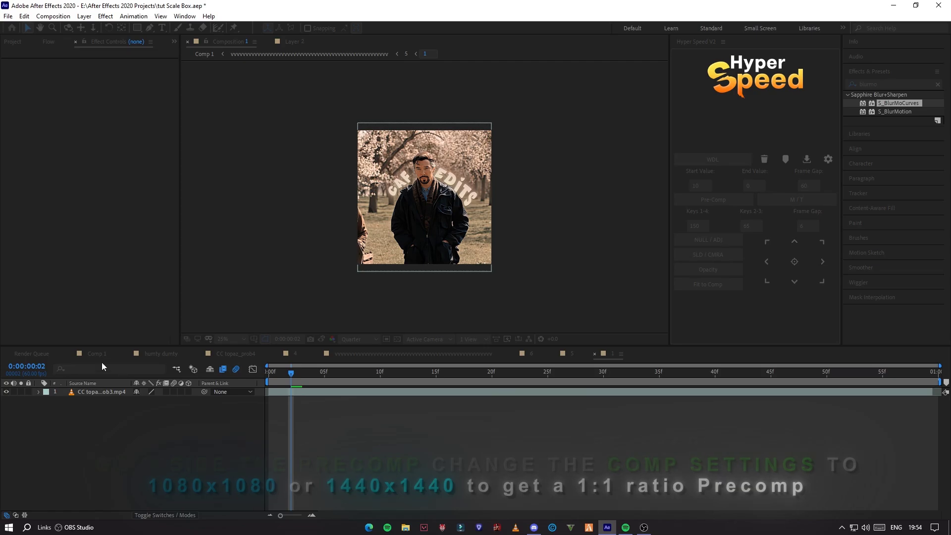
Return through the main composition to composition 5 and set the current time to frame 7.
left_click(96, 353)
scroll(304, 302, "up", 1)
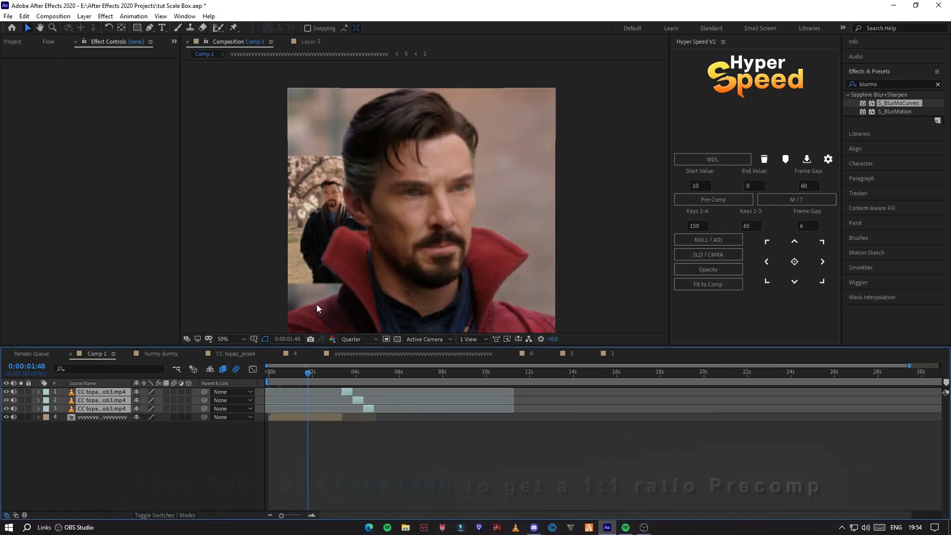
left_click(326, 373)
left_click(408, 354)
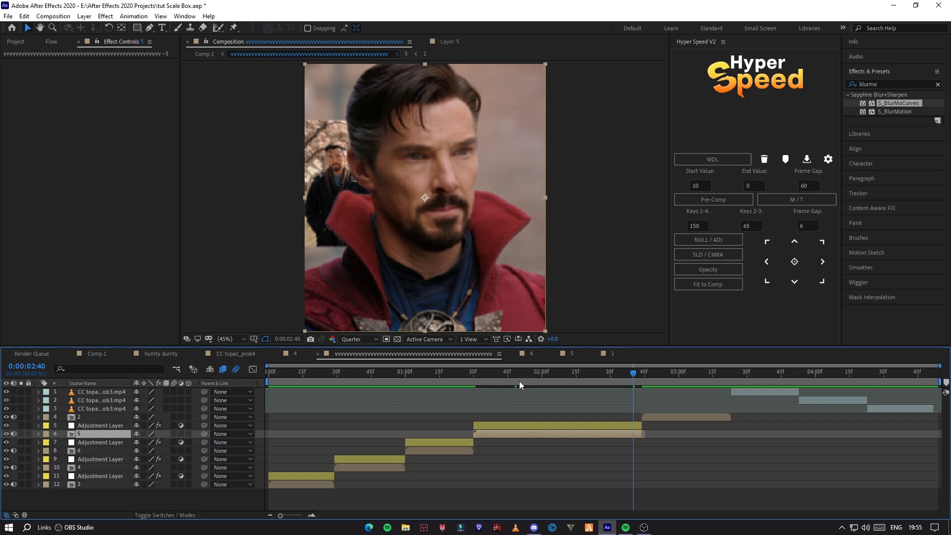
double_click(624, 433)
left_click_drag(492, 380, 414, 376)
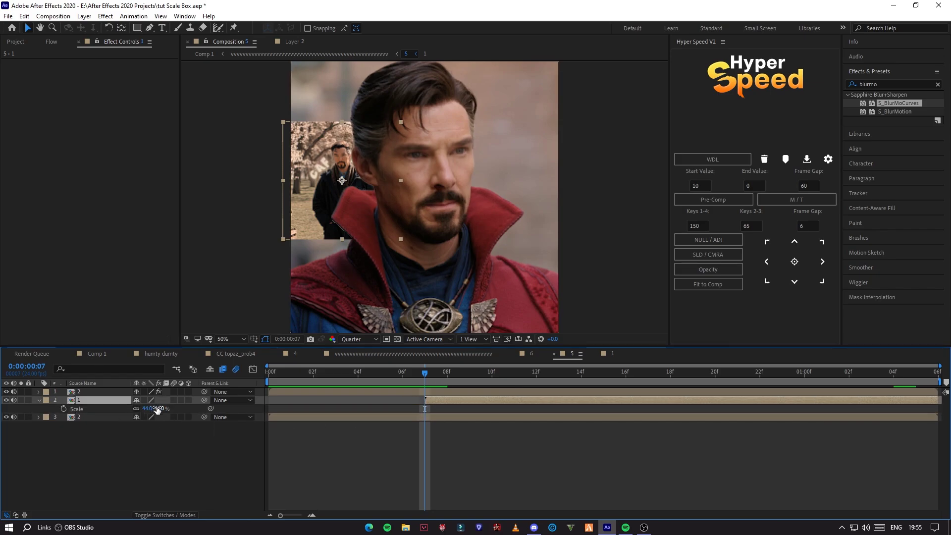
Make the pre-composed clip a 3D layer, rotate it into perspective behind the character and scale it to 31%.
left_click_drag(158, 409, 155, 408)
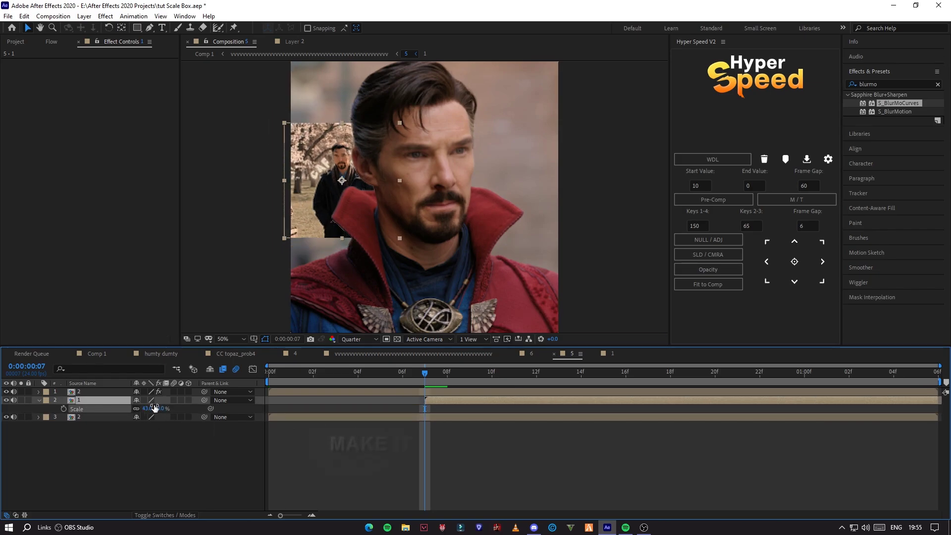
left_click(188, 400)
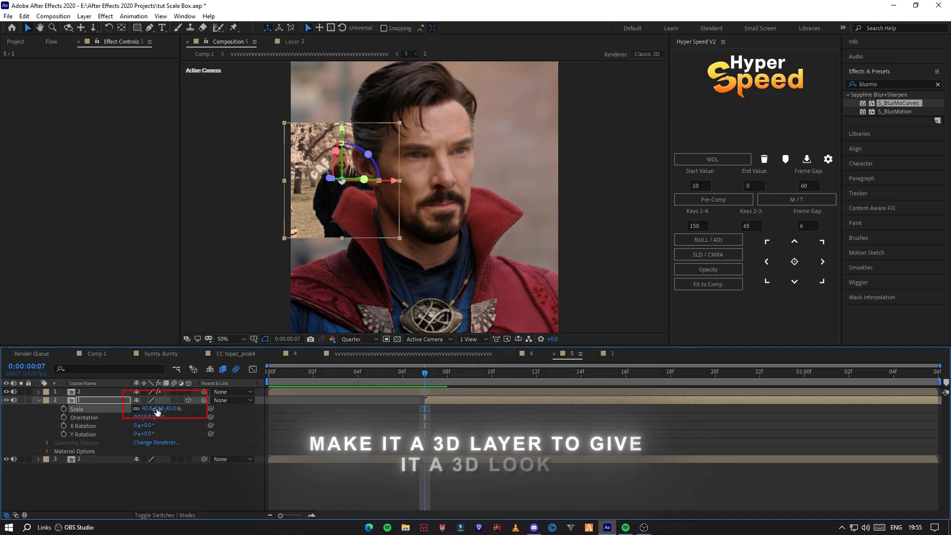
left_click_drag(364, 179, 375, 175)
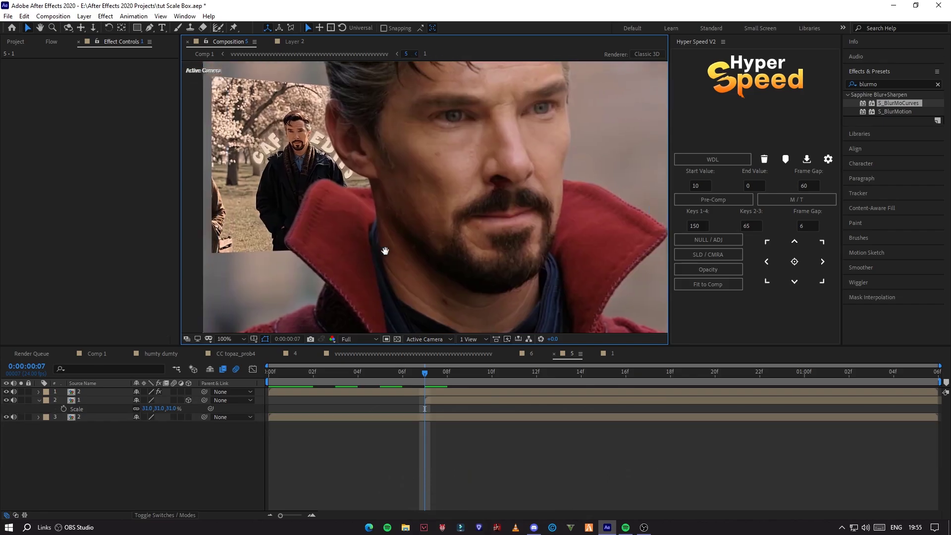
left_click_drag(384, 251, 463, 254)
Keyframe the clip's scale at 31% on frame 7, unlink its proportions and add unevenly stretched scale keyframes through frame 11.
left_click(441, 400)
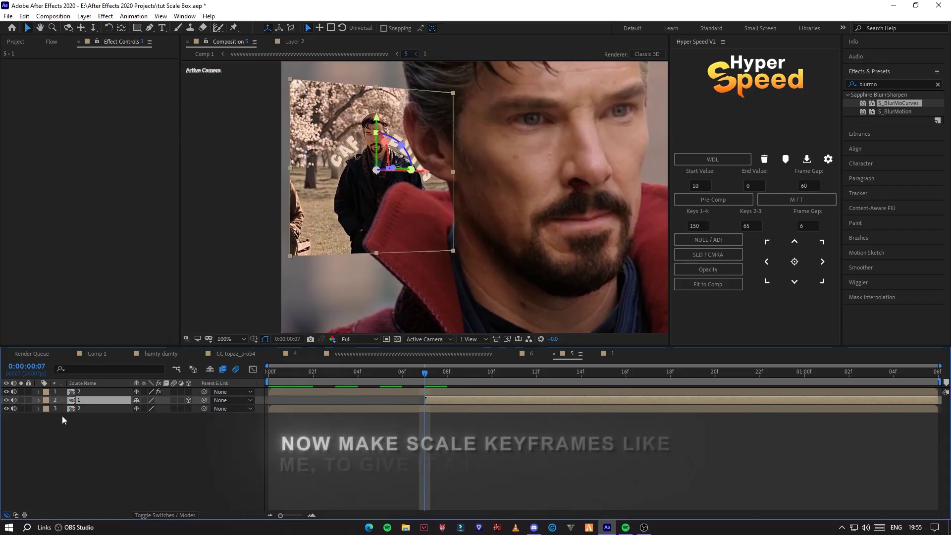
left_click(63, 408)
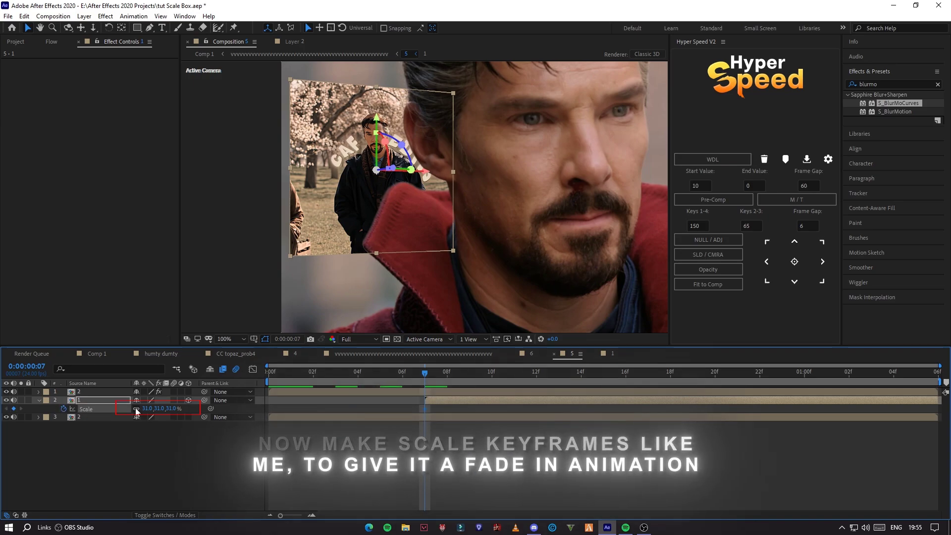
left_click(436, 375)
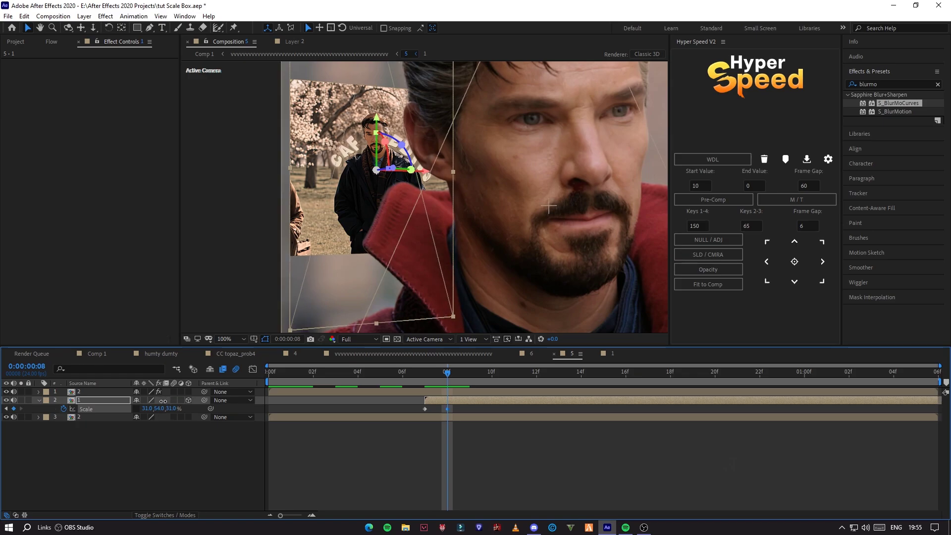
mouse_move(163, 402)
left_mouse_down()
mouse_move(148, 410)
mouse_move(161, 406)
left_mouse_up()
left_click(482, 373)
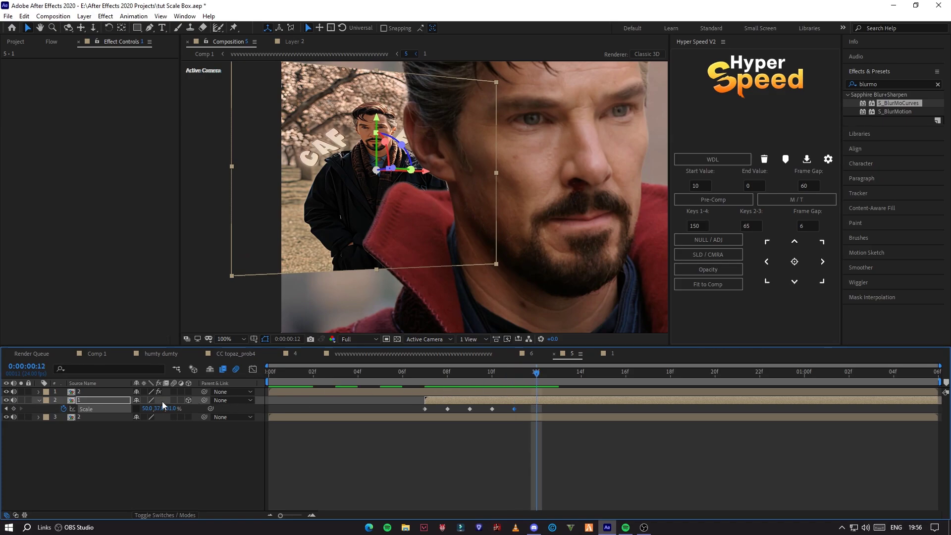
Add a scale keyframe at frame 12 that sets the clip's scale to 34% on all axes.
left_click(139, 410)
left_click(146, 409)
type("34")
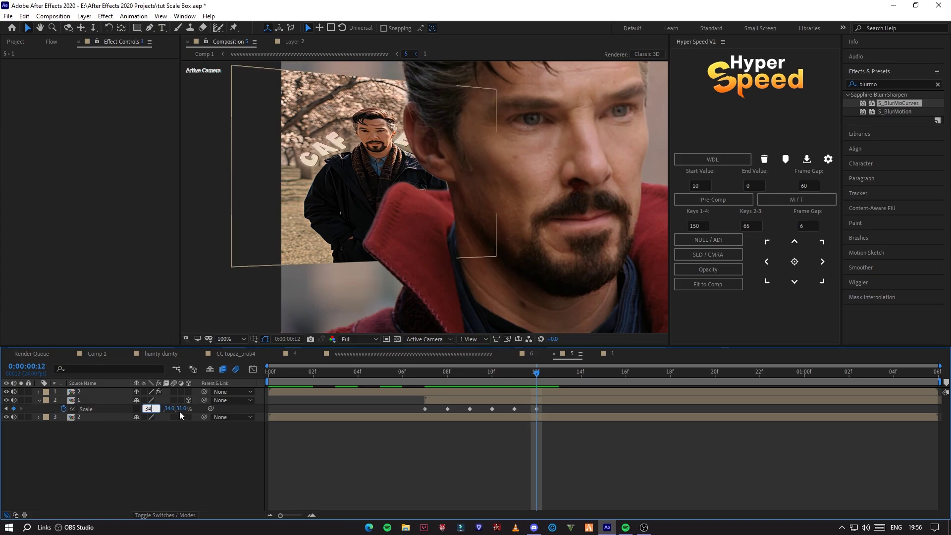
key("Tab")
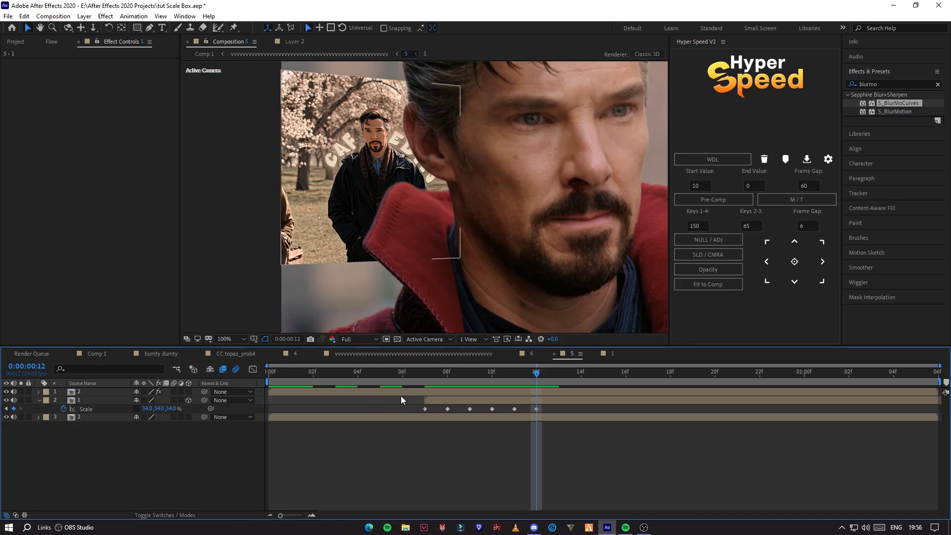
Spread the clip's scale keyframes evenly from frame 7 to about frame 13 and enable motion blur for the layer.
left_click_drag(537, 372, 554, 412)
left_click(382, 410)
left_click(173, 400)
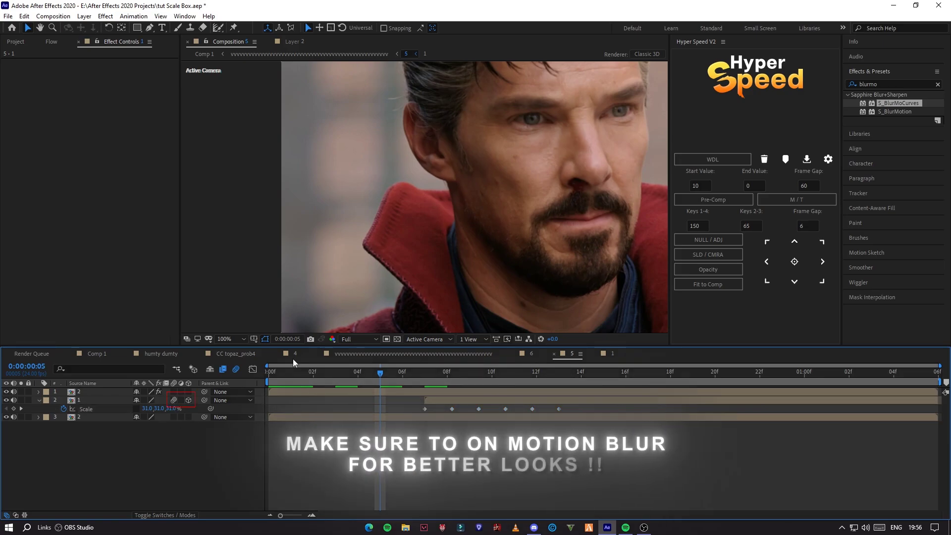
Play back composition 5 to check the clip's scale-in animation.
left_click(358, 341)
left_click(359, 366)
key("space")
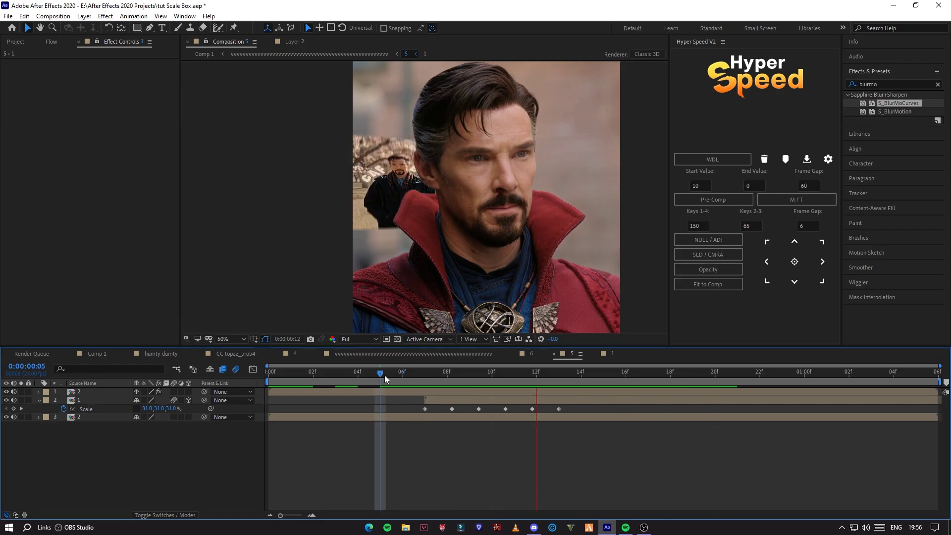
key("space")
key("space")
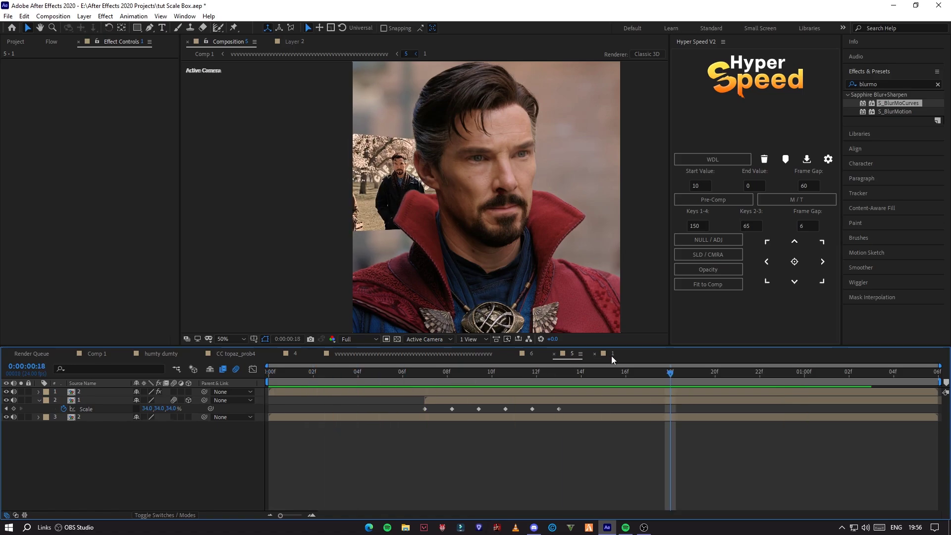
Copy the second CC topaz_prob3.mp4 clip from the main edit composition and paste it beneath the top character layer in composition 5.
left_click(418, 352)
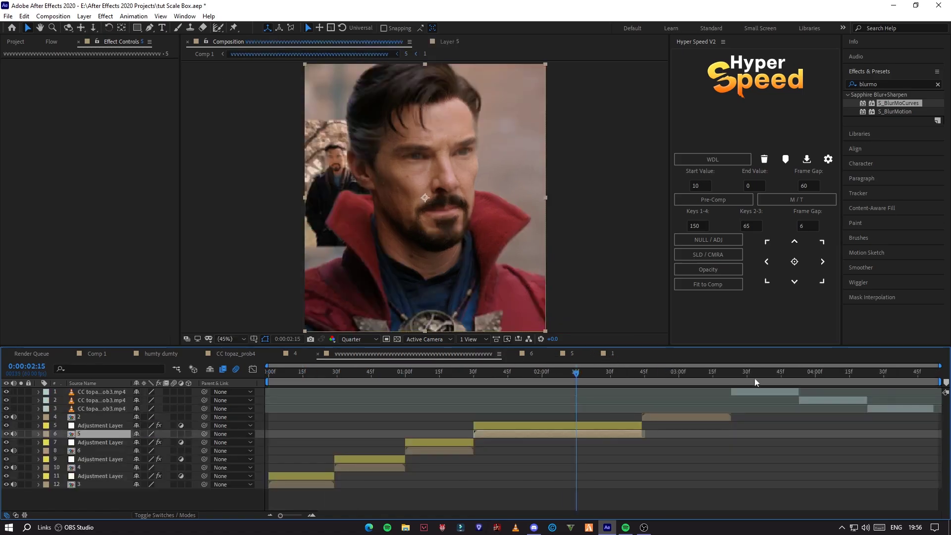
left_click(809, 400)
double_click(584, 432)
left_click(578, 382)
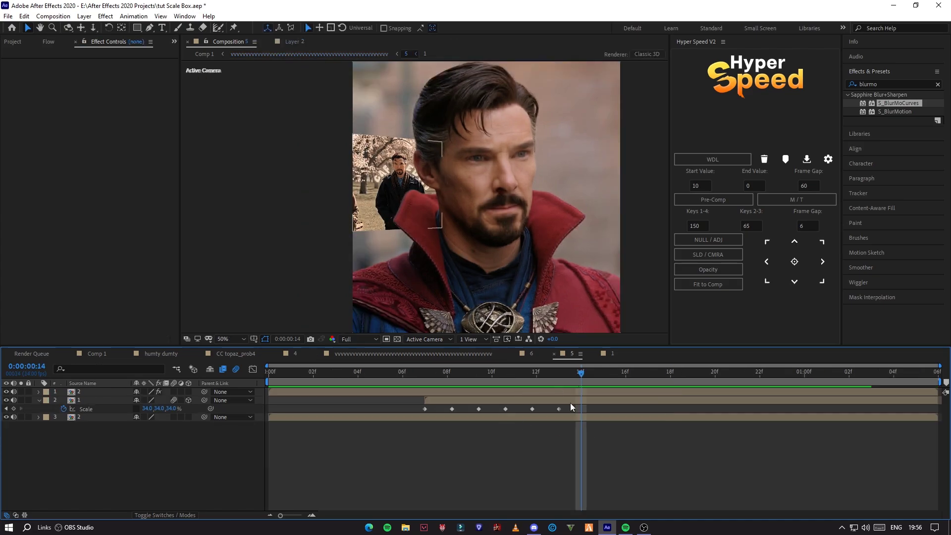
key("ctrl+v")
left_click_drag(598, 399, 577, 405)
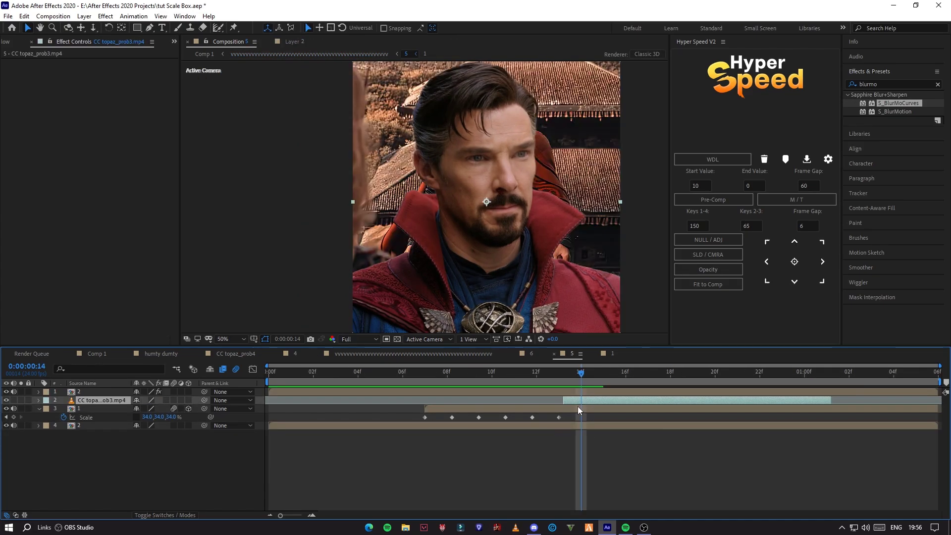
Trim the pasted clip's start to frame 14 by splitting it there and deleting the earlier part.
key("ctrl+shift+d")
left_click(577, 406)
key("Delete")
Scale down the second clip, place it beside the right of the character's face, make it 3D and rotate it into perspective.
left_click(629, 399)
key("s")
left_click_drag(148, 409, 120, 409)
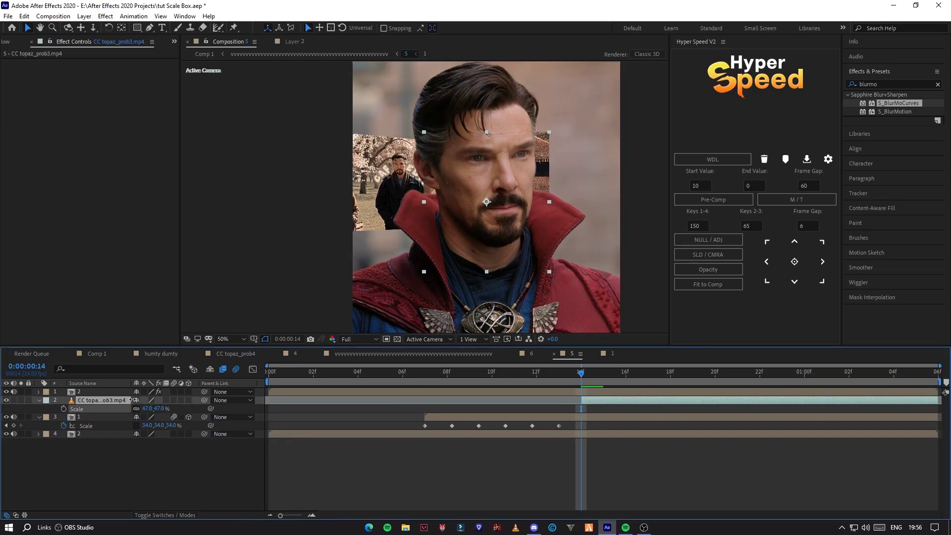
left_click_drag(491, 203, 560, 190)
left_click(188, 400)
left_click_drag(149, 417, 161, 414)
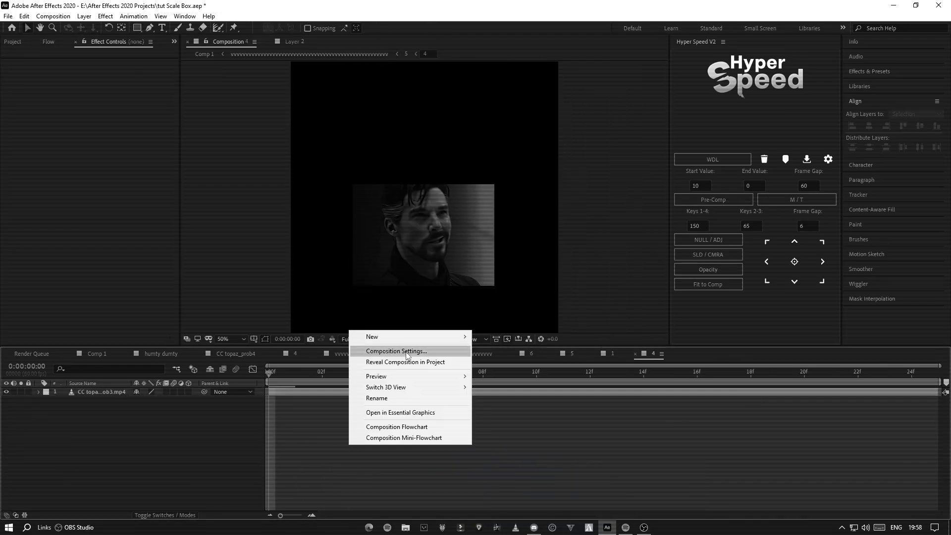
Open the composition settings of pre-comp 4.
left_click(397, 351)
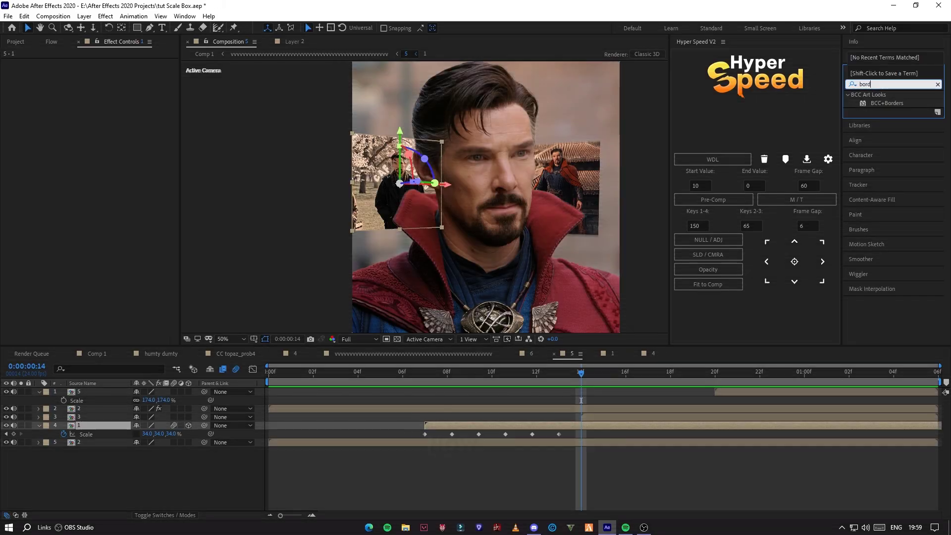
Apply the BCC+Borders effect to the first clip's pre-comp layer and set its border type to Custom.
left_click(899, 102)
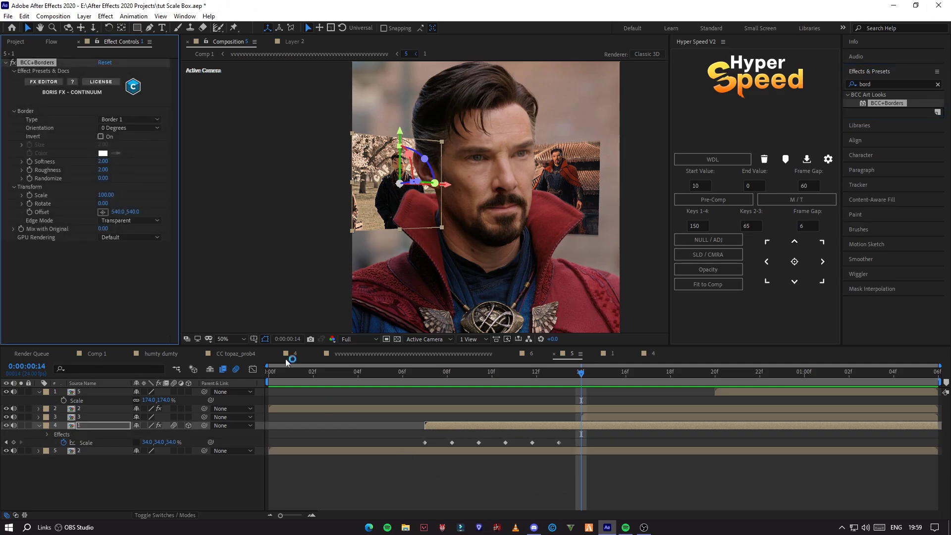
left_click(138, 119)
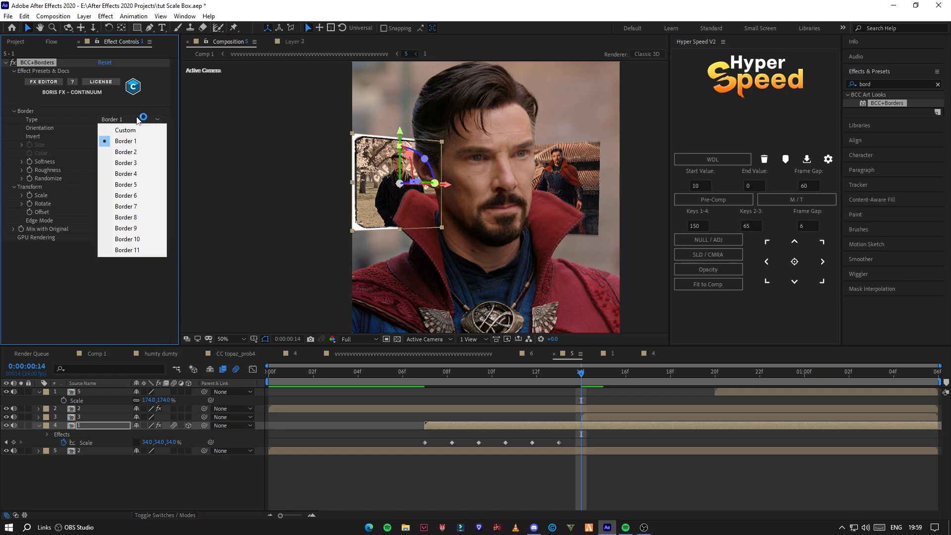
left_click(133, 105)
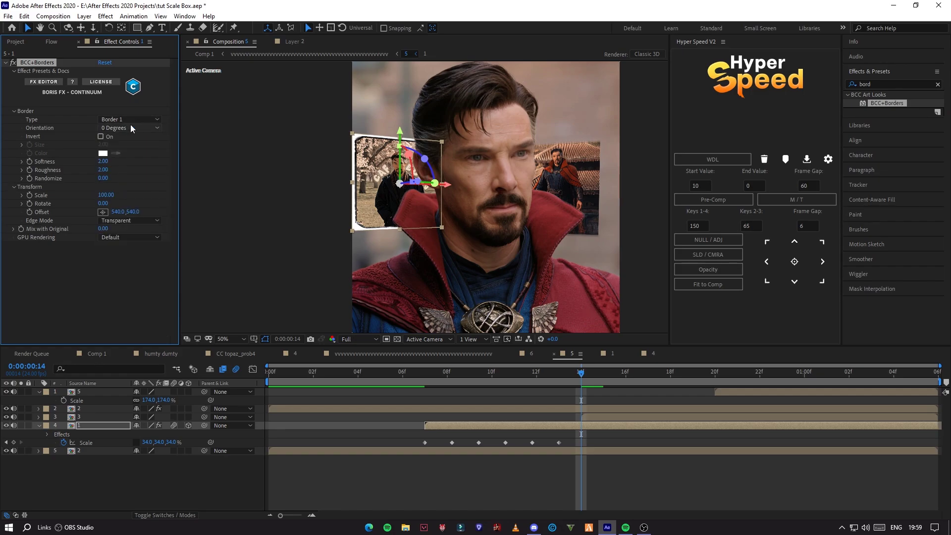
left_click(123, 121)
left_click(124, 130)
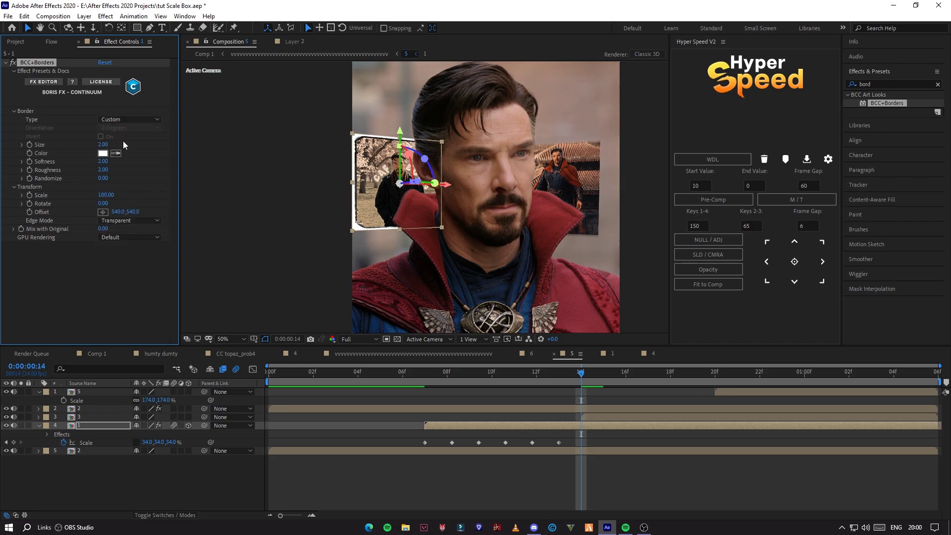
Change the first clip's border colour to dark red and increase the border size to about 4.
left_click(103, 154)
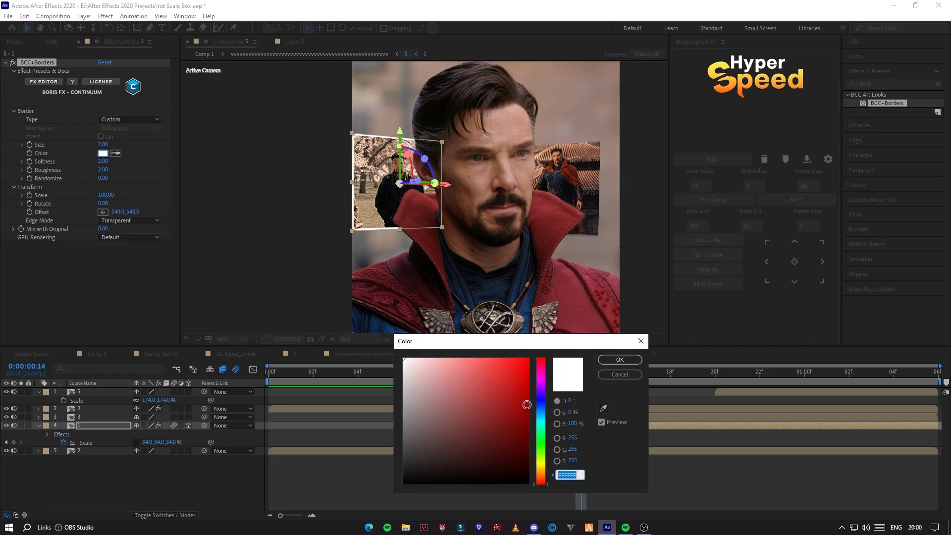
left_click(618, 359)
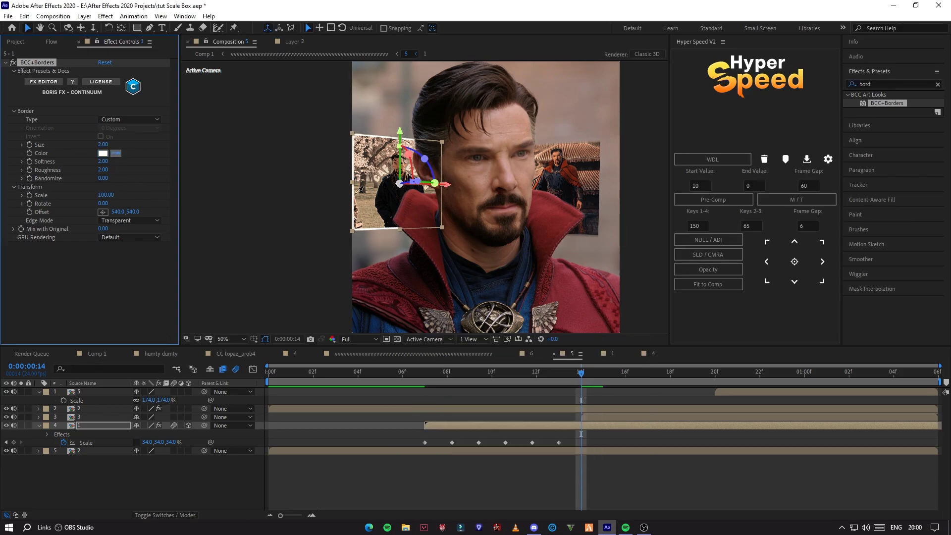
left_click(489, 481)
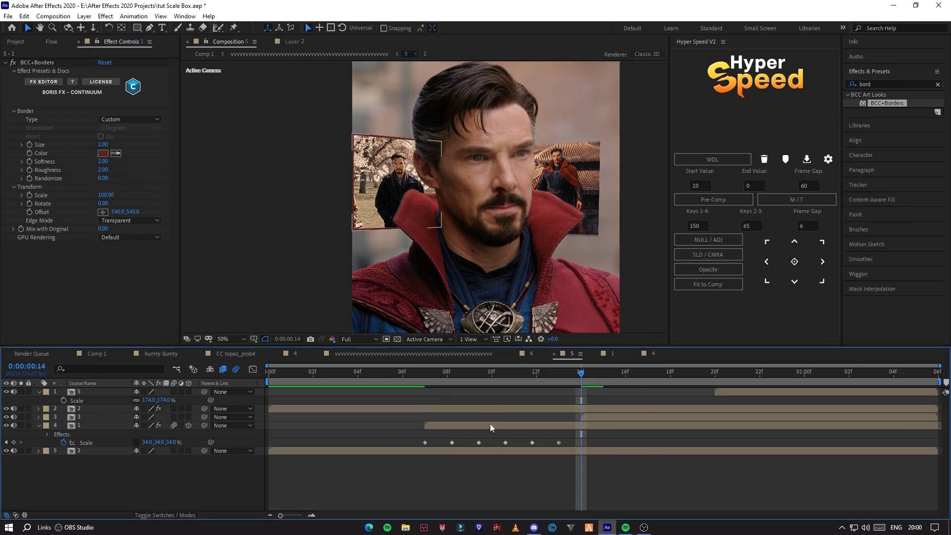
left_click_drag(103, 144, 117, 145)
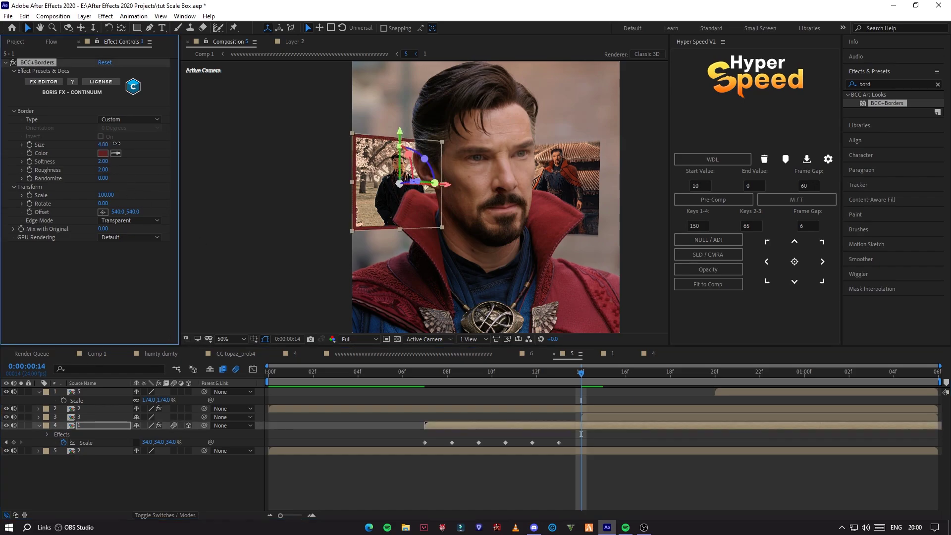
Set the first clip's border roughness to 10.60 and size to 2.80, then copy its BCC+Borders effect.
scroll(320, 204, "up", 1)
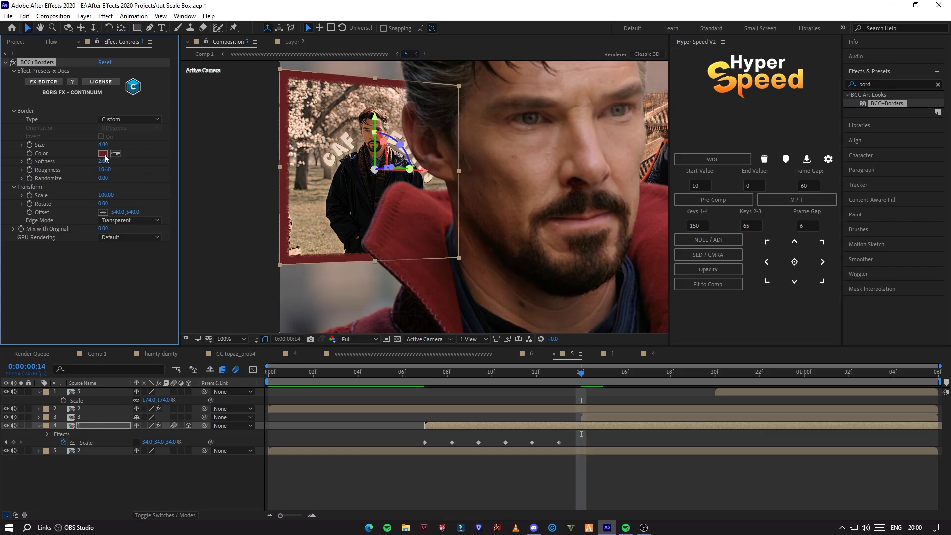
left_click_drag(96, 148, 90, 148)
right_click(51, 62)
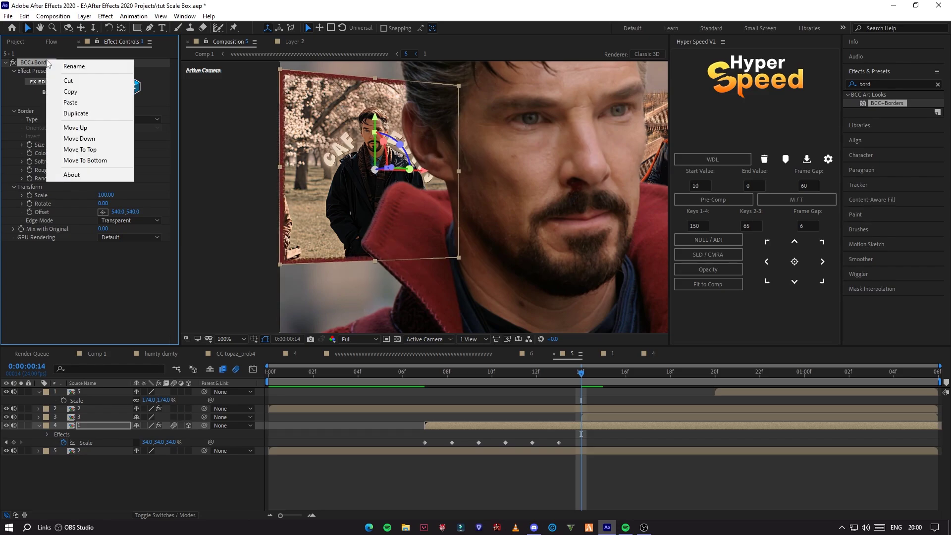
left_click(70, 92)
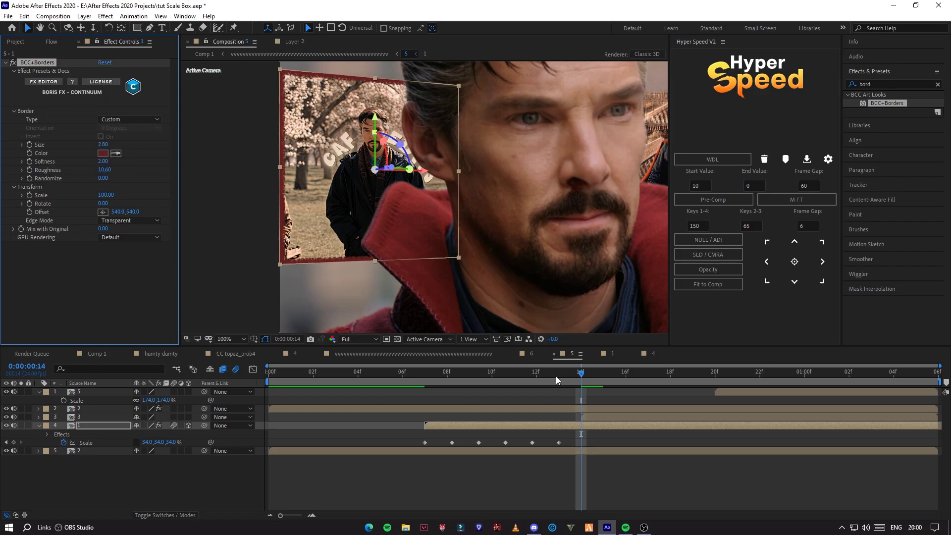
Try to paste the border effect onto the pre-comp 3 layer.
left_click(594, 416)
key("ctrl+v")
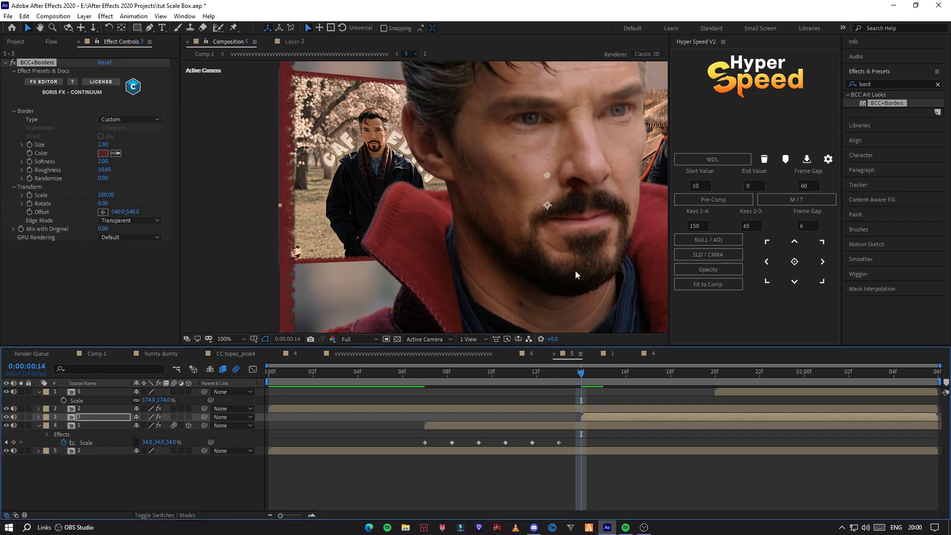
scroll(575, 270, "down", 4)
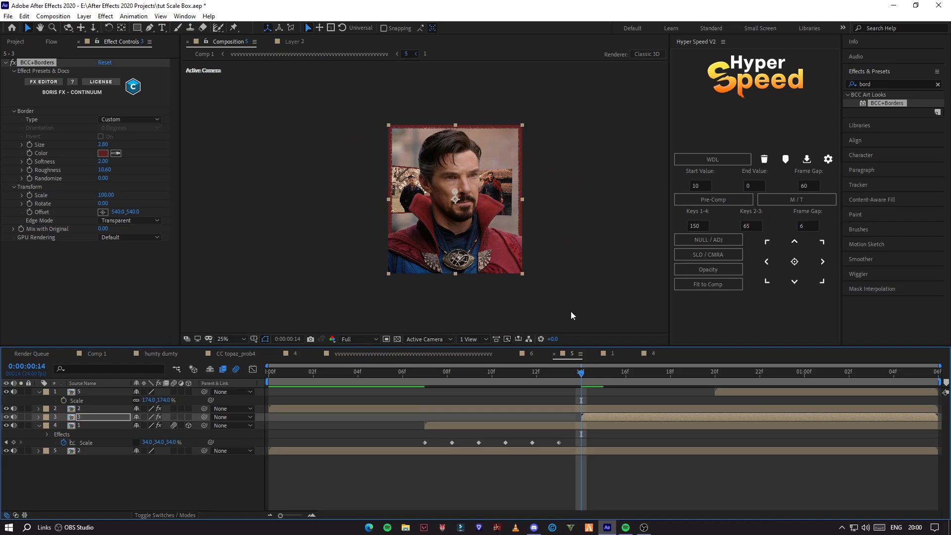
left_click(586, 414)
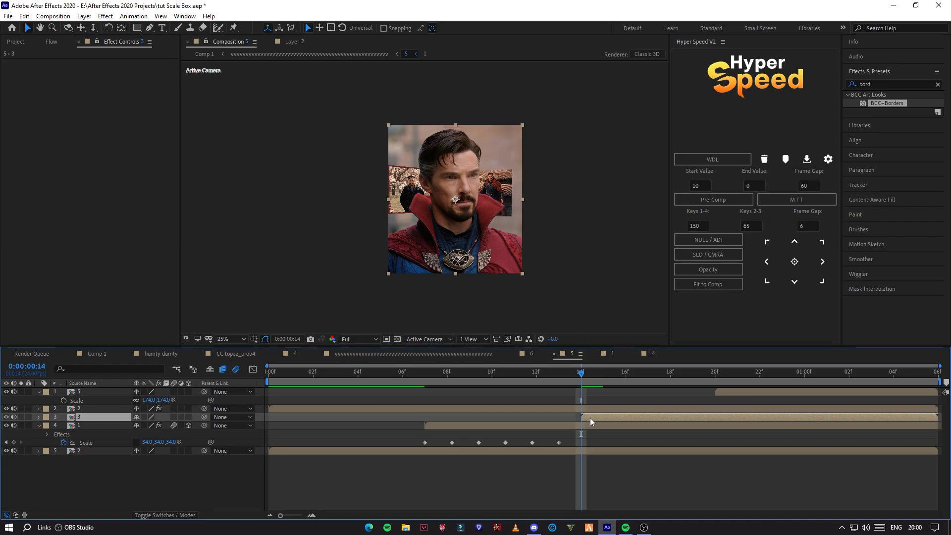
Open pre-comp 3 and paste the BCC+Borders effect onto the CC topaz_prob3.mp4 clip inside it.
double_click(590, 417)
left_click(336, 391)
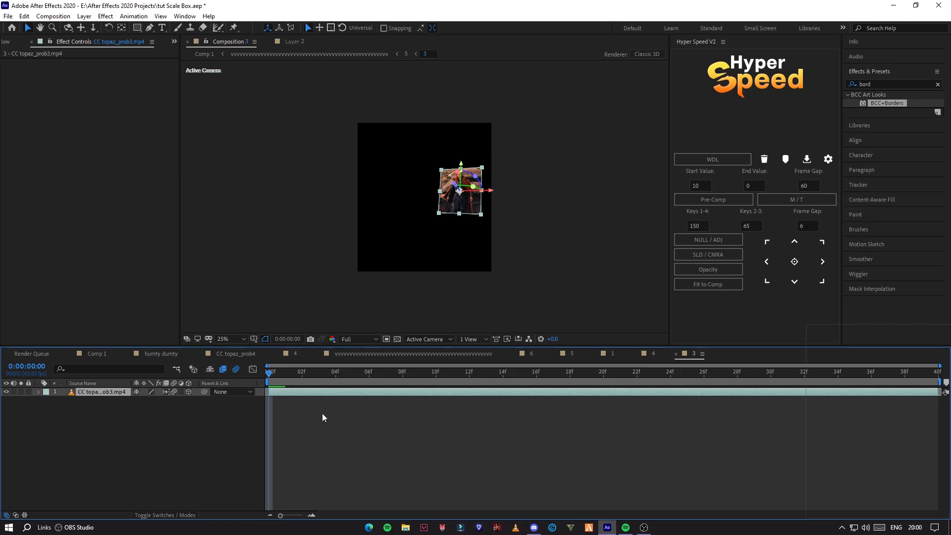
key("ctrl+v")
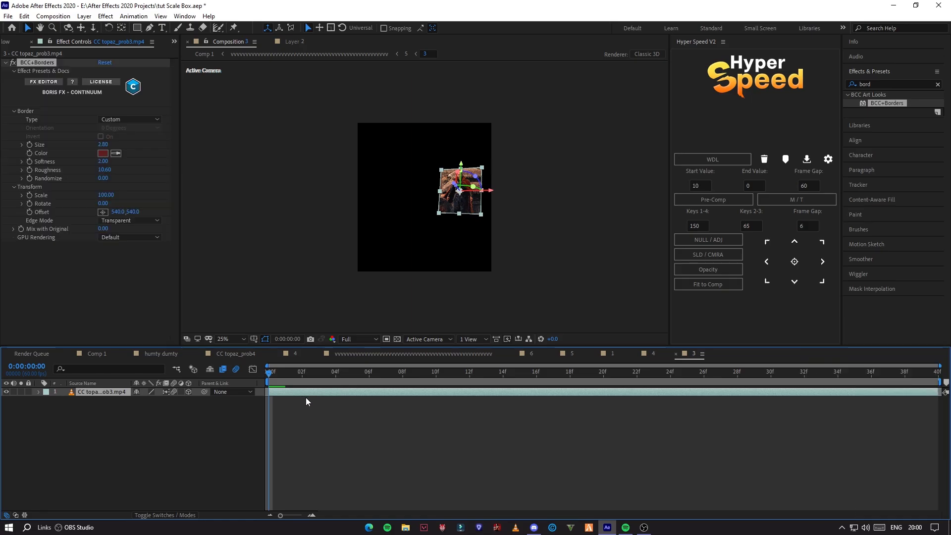
scroll(356, 299, "up", 2)
left_click(298, 421)
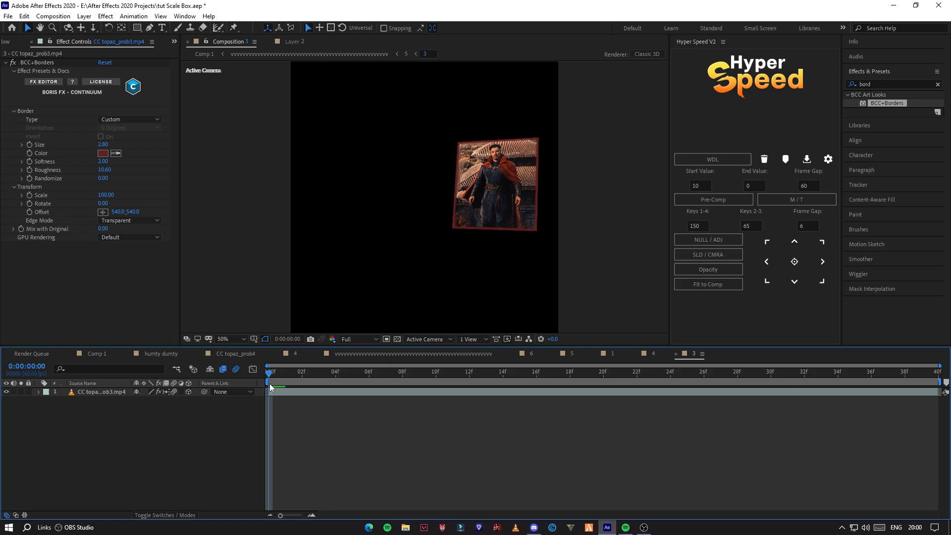
Review the bordered clips in Comp 1 and scrub through pre-comp 5.
left_click(99, 353)
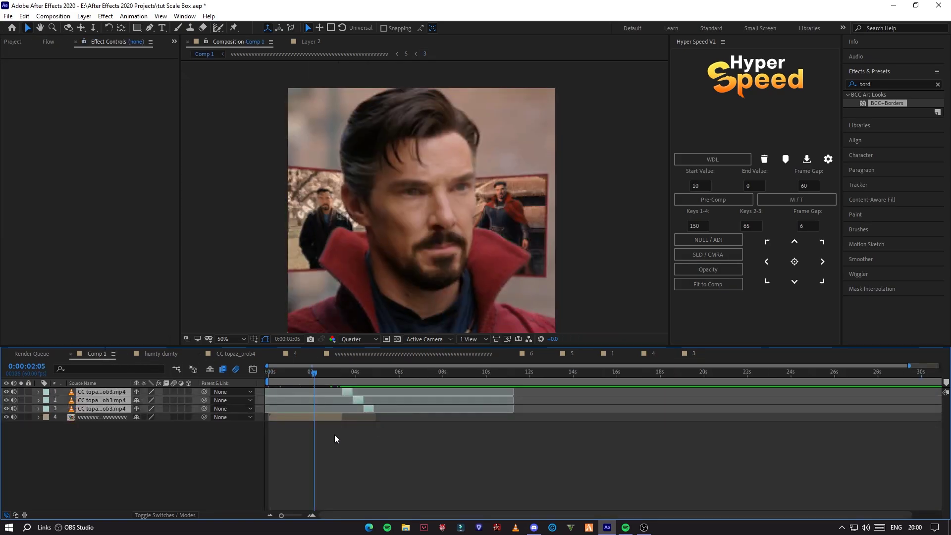
double_click(329, 417)
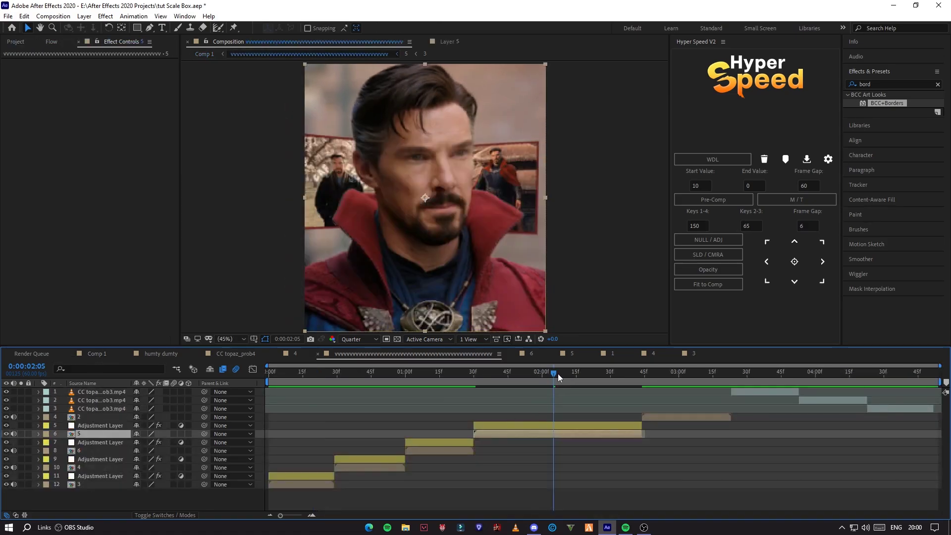
double_click(559, 434)
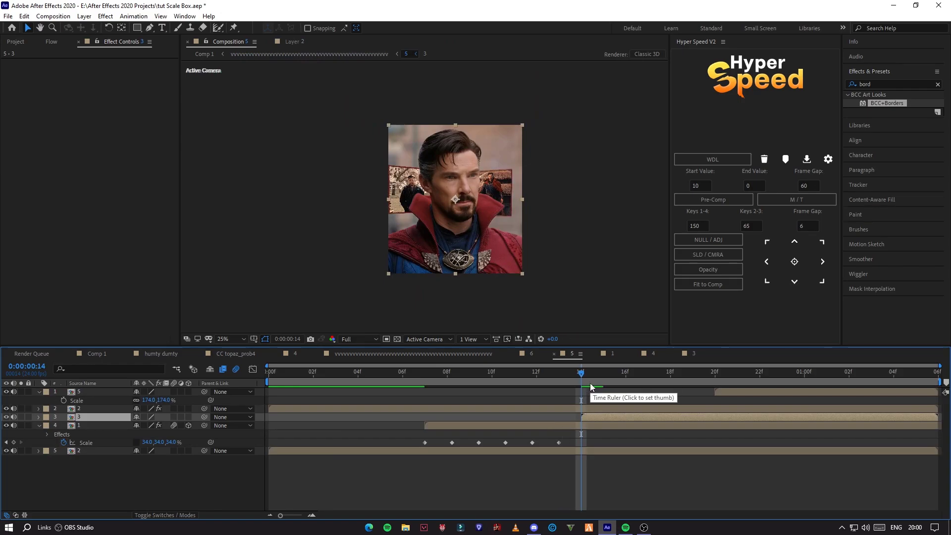
left_click_drag(670, 372, 717, 372)
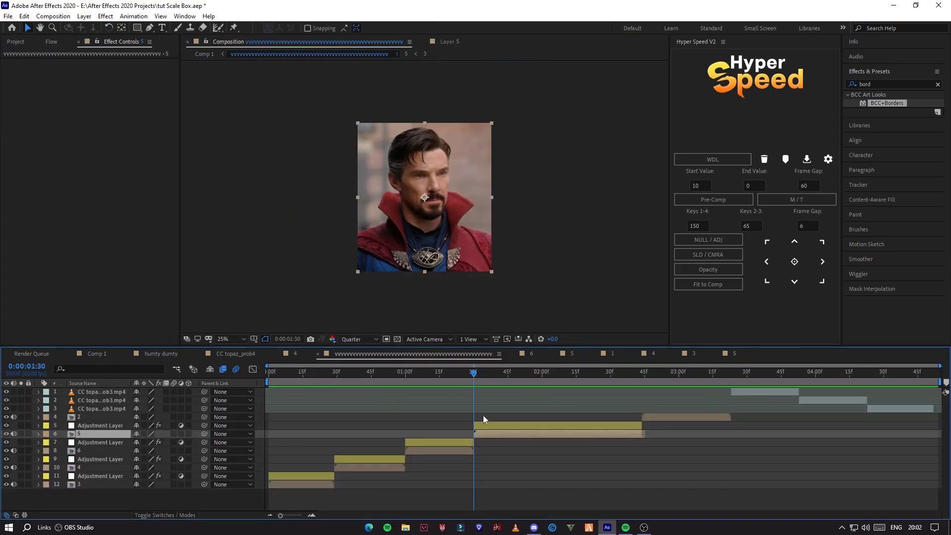
Add an adjustment layer above pre-comp 5 and shift it earlier so it straddles the cut at 0:00:01:30.
left_click(483, 424)
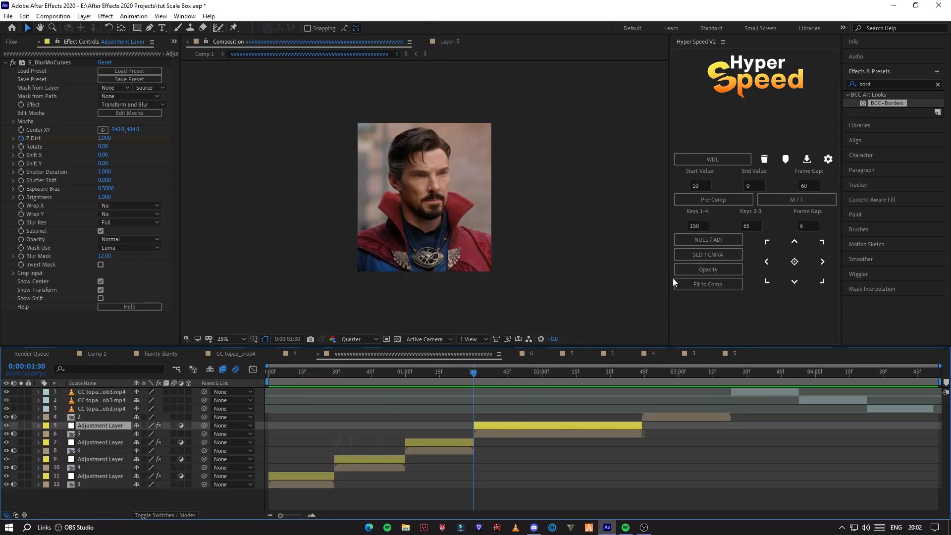
left_click(706, 242, "shift")
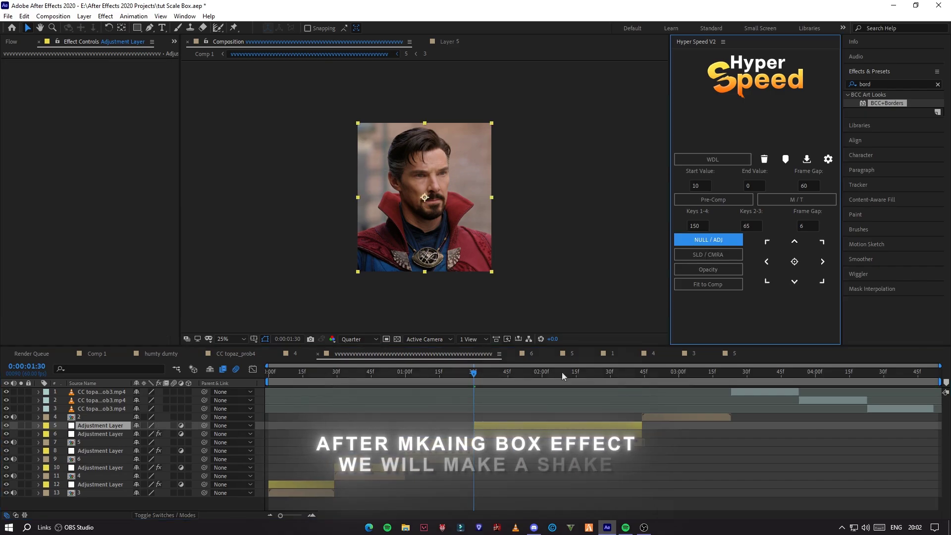
left_click_drag(406, 433, 427, 432)
left_click(518, 451)
left_click(501, 424)
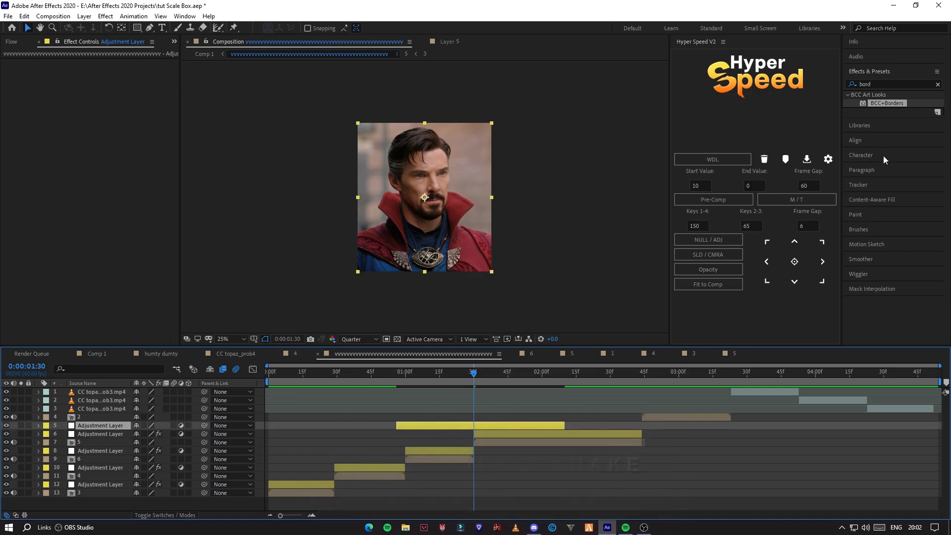
Apply S_Shake to the new adjustment layer and keyframe amplitude 0.180 and frequency 8.00 at 0:00:01:30.
left_click(889, 83)
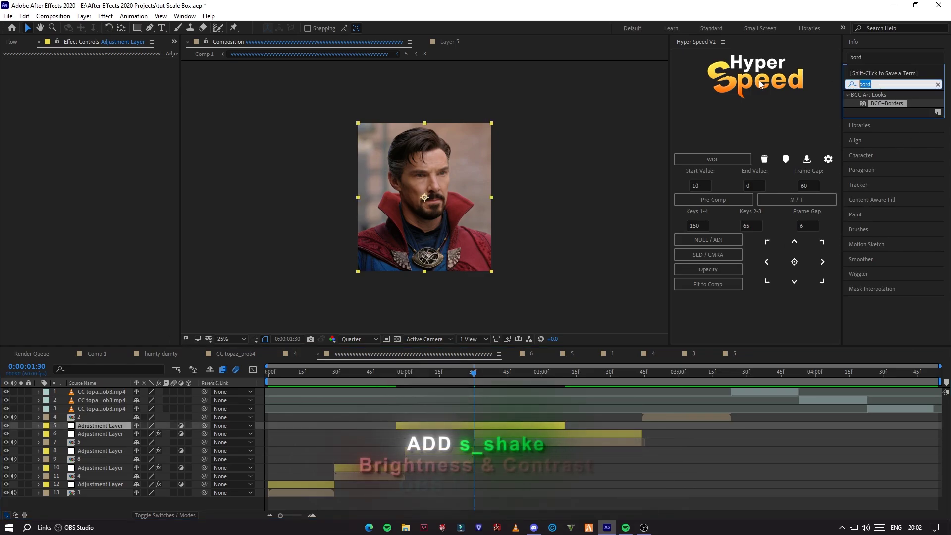
type("s_sh")
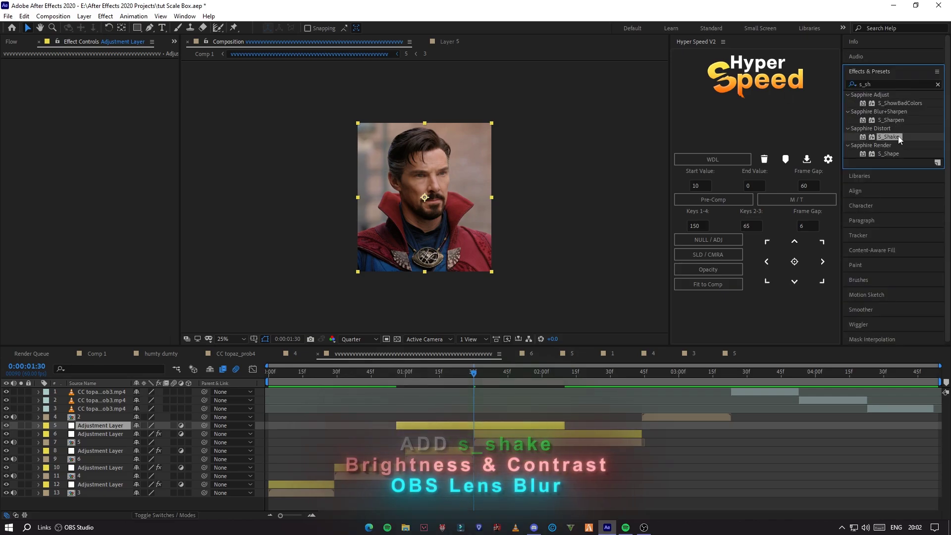
double_click(892, 137)
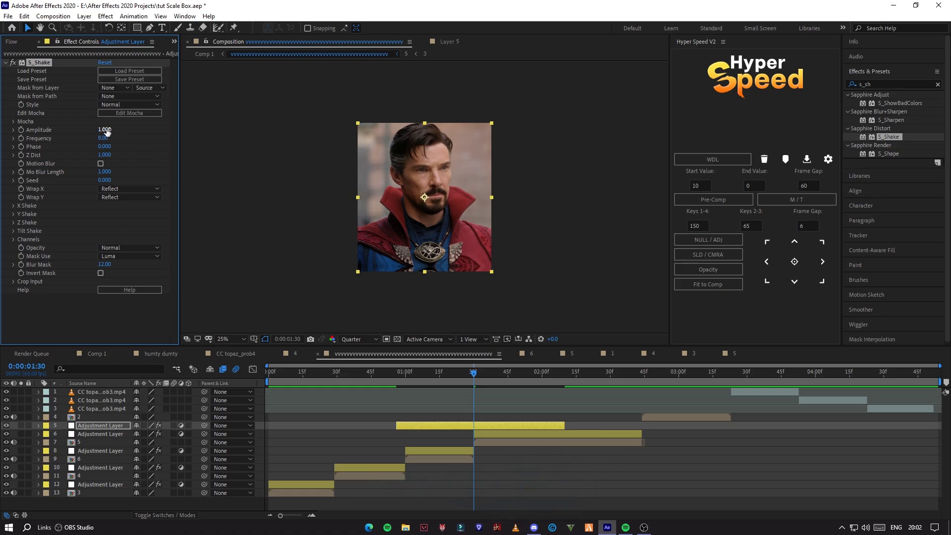
left_click_drag(106, 131, 75, 139)
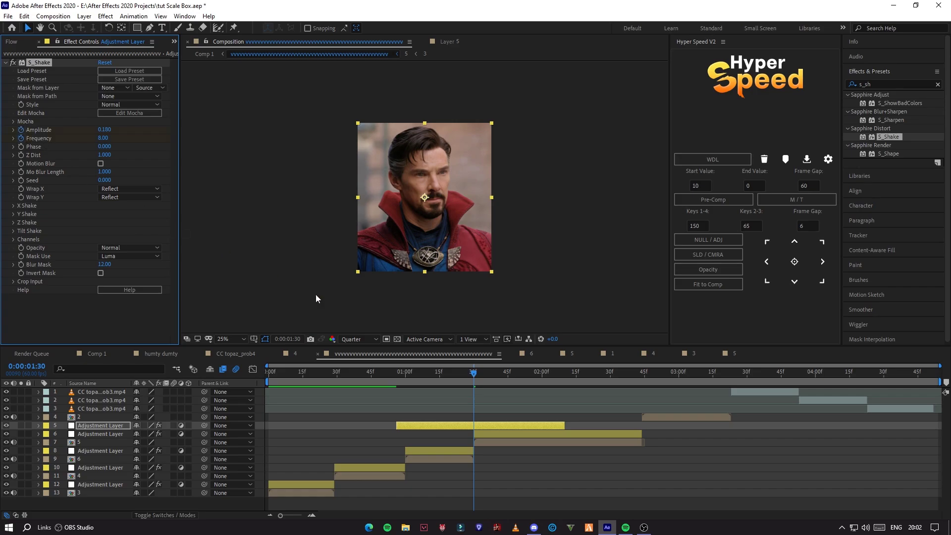
Keyframe the shake's amplitude and frequency to 0 at 0:00:01:05 and 0:00:01:57, and enable its motion blur.
left_click_drag(465, 378, 417, 379)
left_click_drag(103, 139, 1, 132)
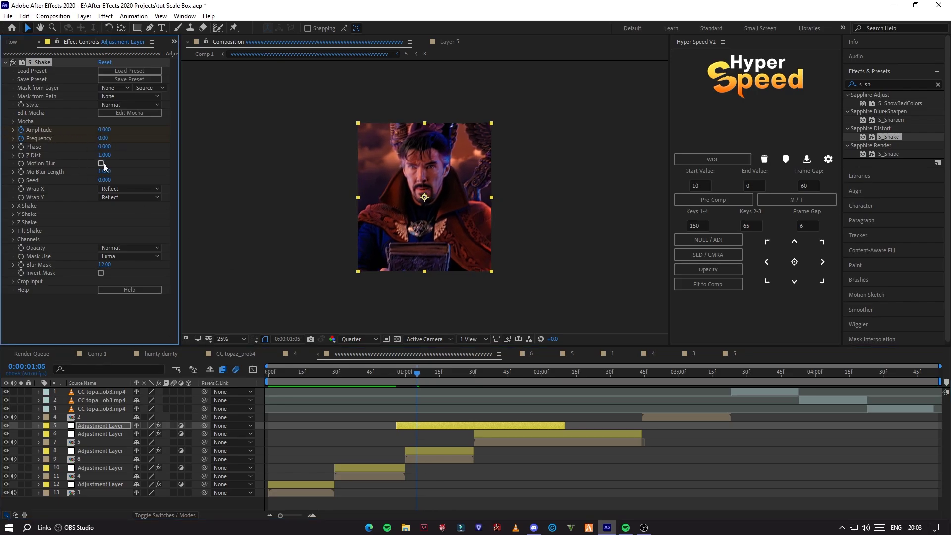
left_click_drag(430, 378, 535, 373)
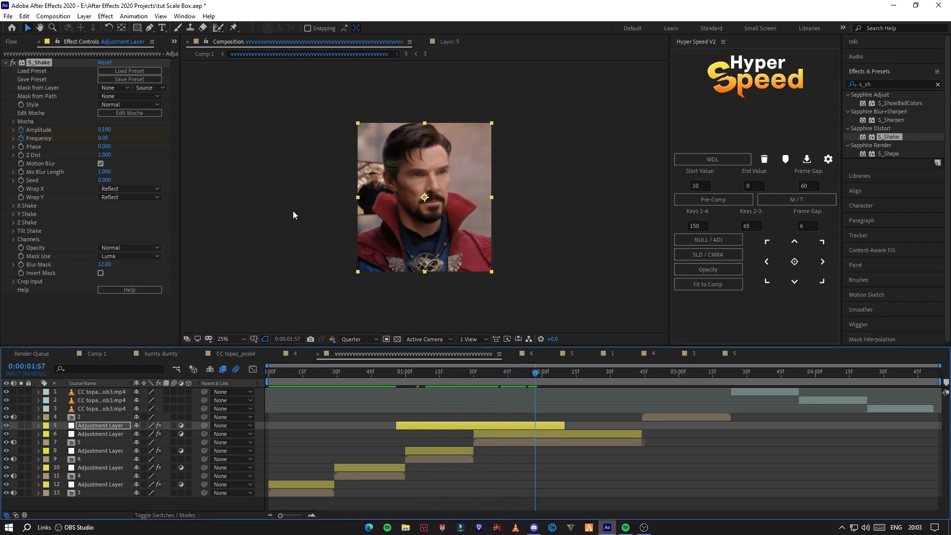
left_click(93, 128)
left_click_drag(100, 129, 38, 134)
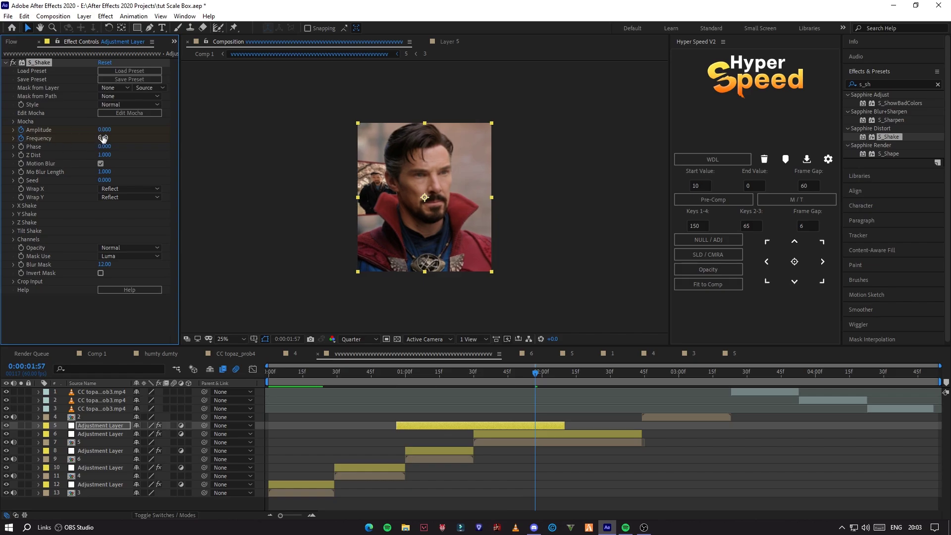
Play back the shake transition across the cut to check the motion.
left_click(415, 373)
key("space")
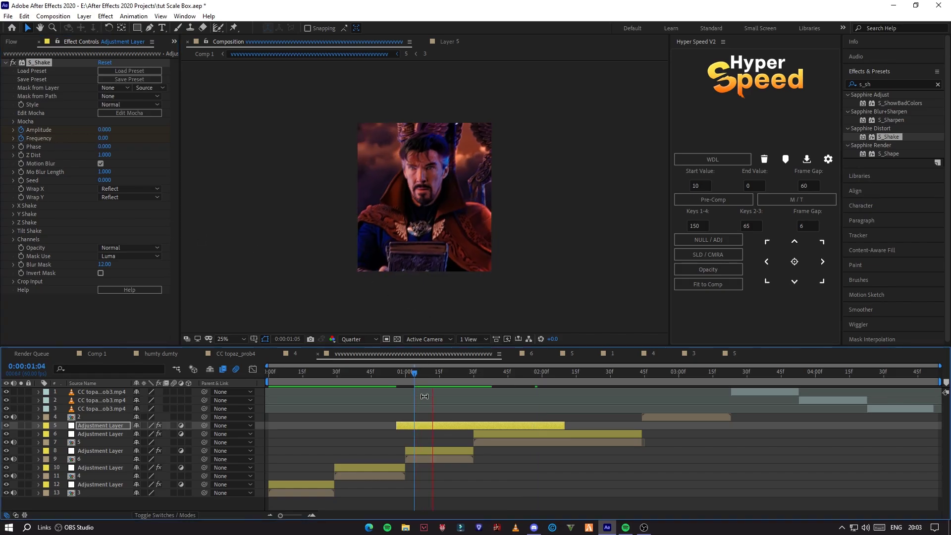
left_click(425, 375)
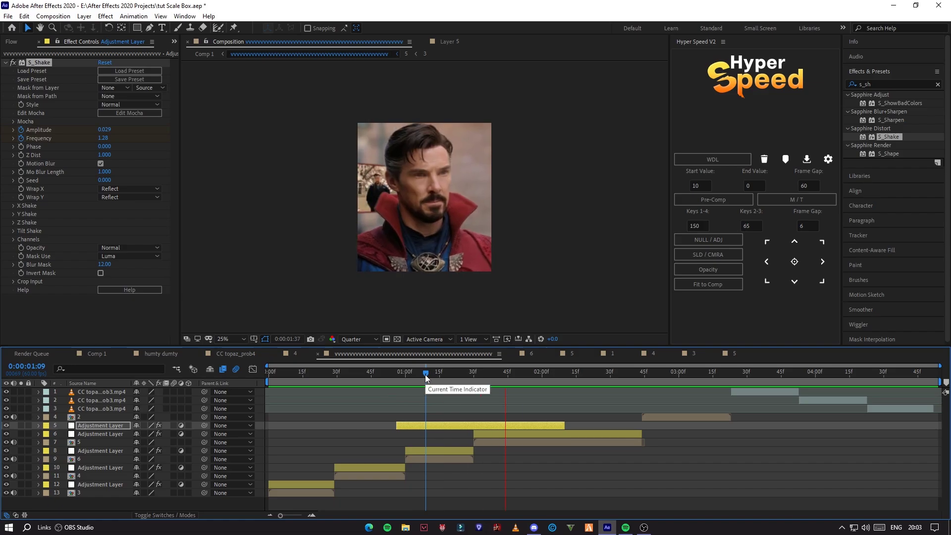
key("space")
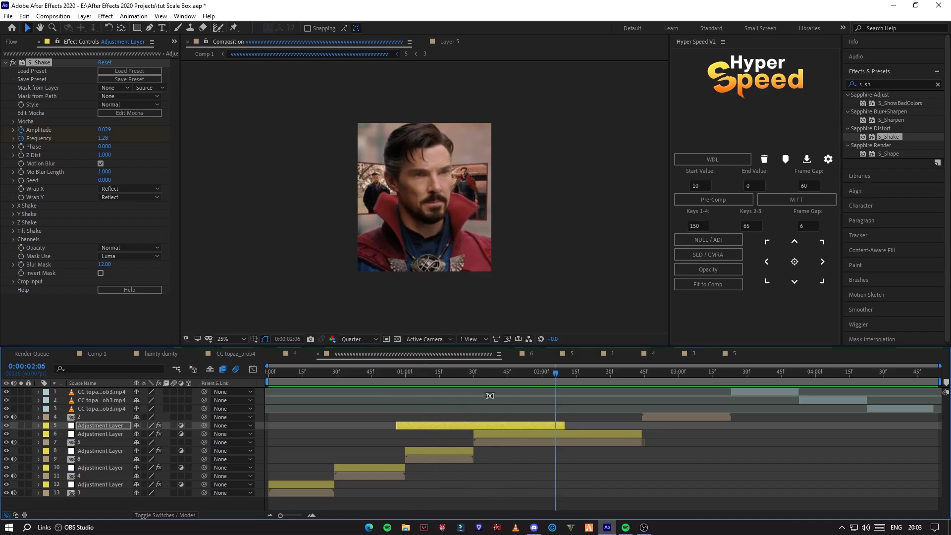
left_click_drag(470, 376, 426, 377)
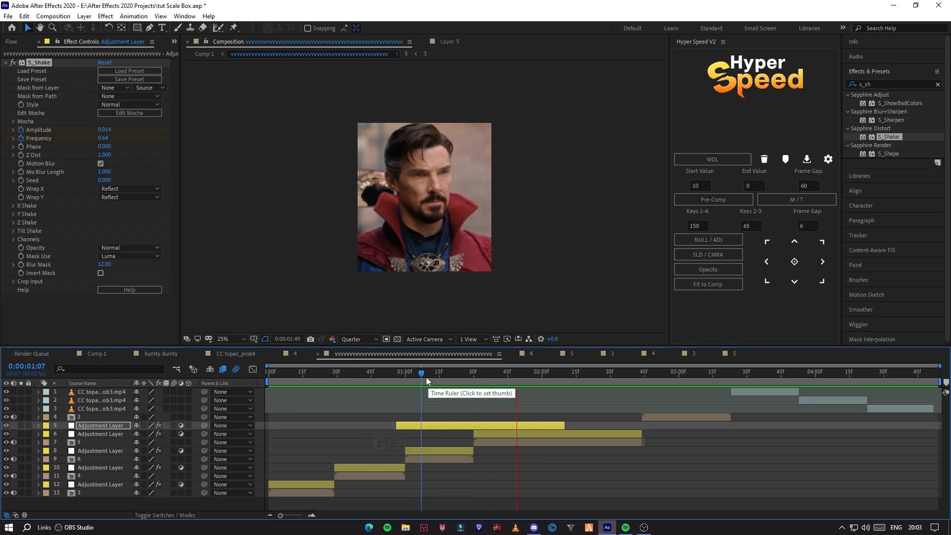
Add Motion Tile above S_Shake with output width and height of 400 and mirrored edges.
left_click(792, 199, "shift")
left_click_drag(44, 298, 85, 60)
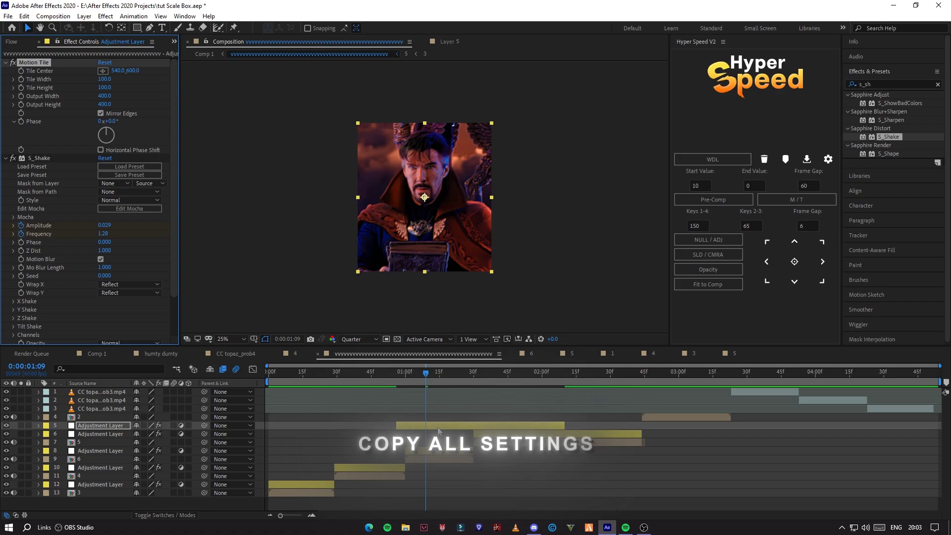
Apply Brightness & Contrast to the shake adjustment layer and set brightness to 54 at 0:00:01:30.
left_click_drag(882, 84, 557, 36)
type("brig")
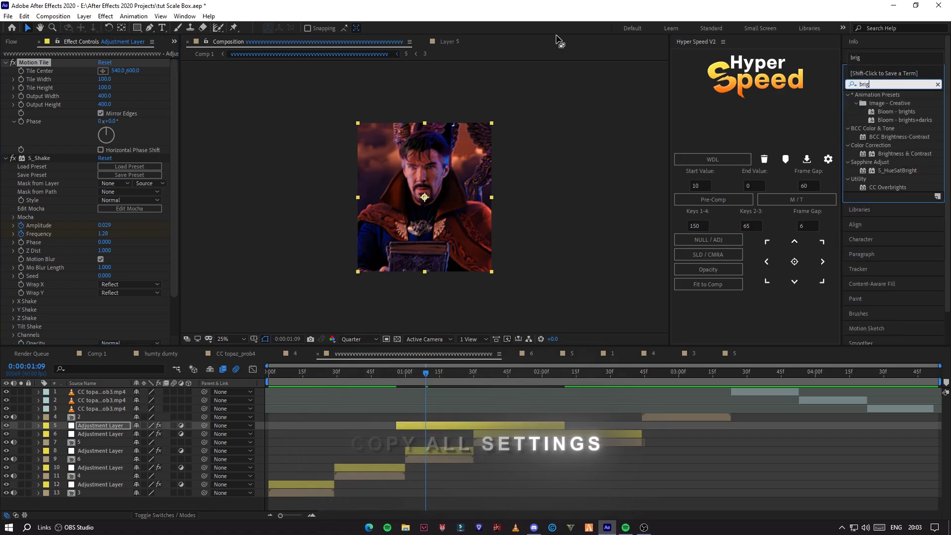
left_click_drag(919, 153, 129, 248)
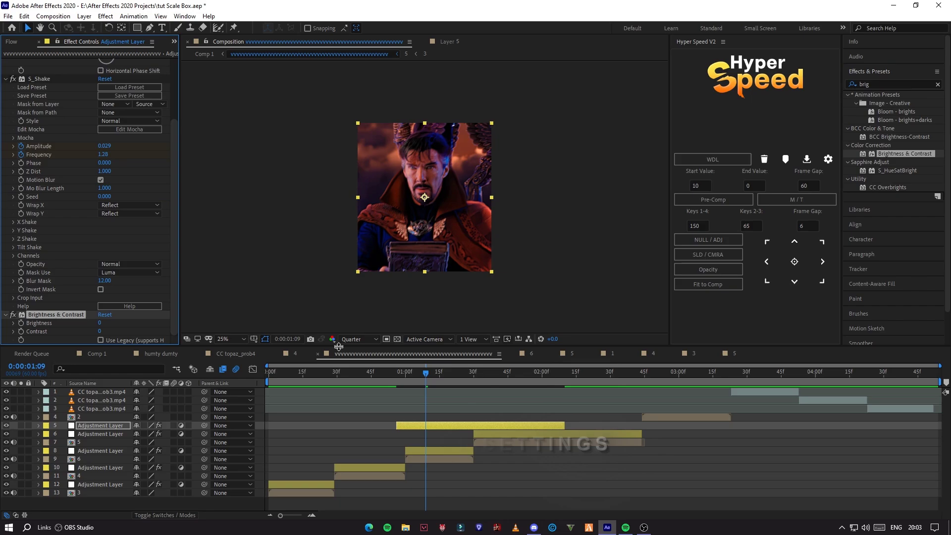
left_click_drag(448, 382, 474, 382)
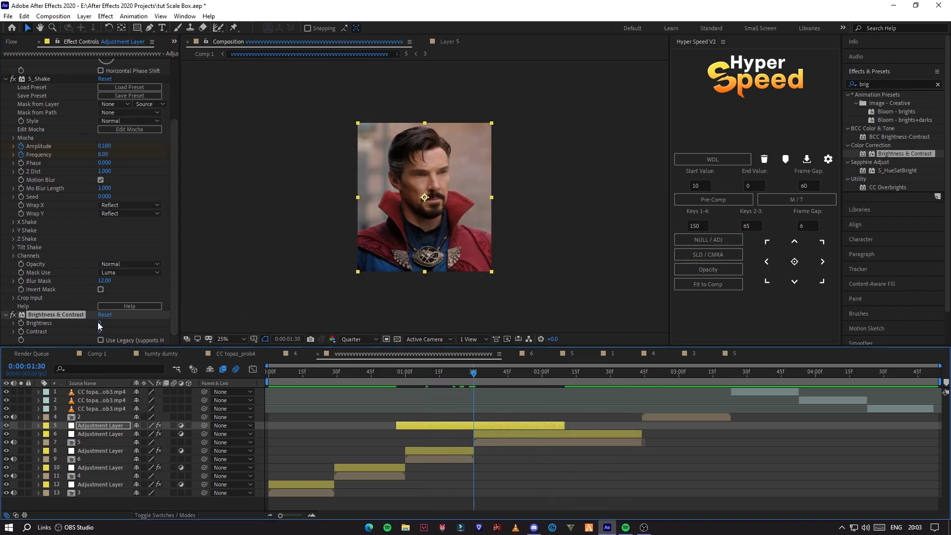
left_click_drag(99, 323, 126, 322)
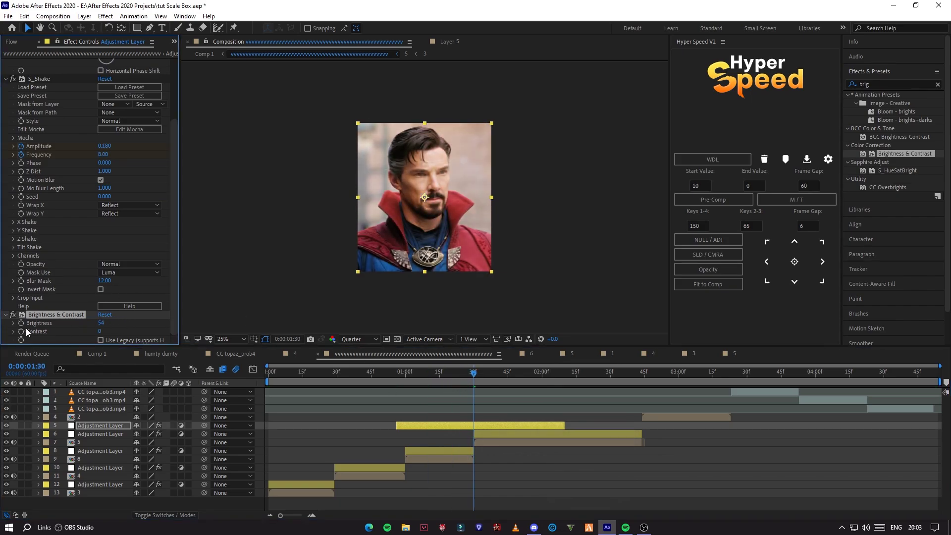
Keyframe brightness to 0 on both sides of the cut and shift the last keyframe close to the adjustment layer's end.
left_click_drag(457, 389, 542, 374)
left_click(104, 324)
left_click(99, 323)
key("Return")
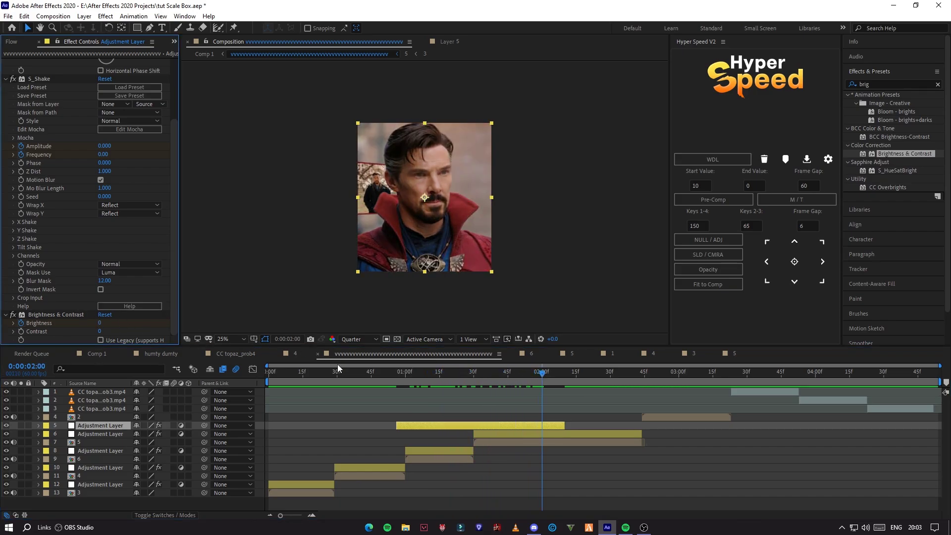
key("u")
left_click_drag(542, 467, 562, 469)
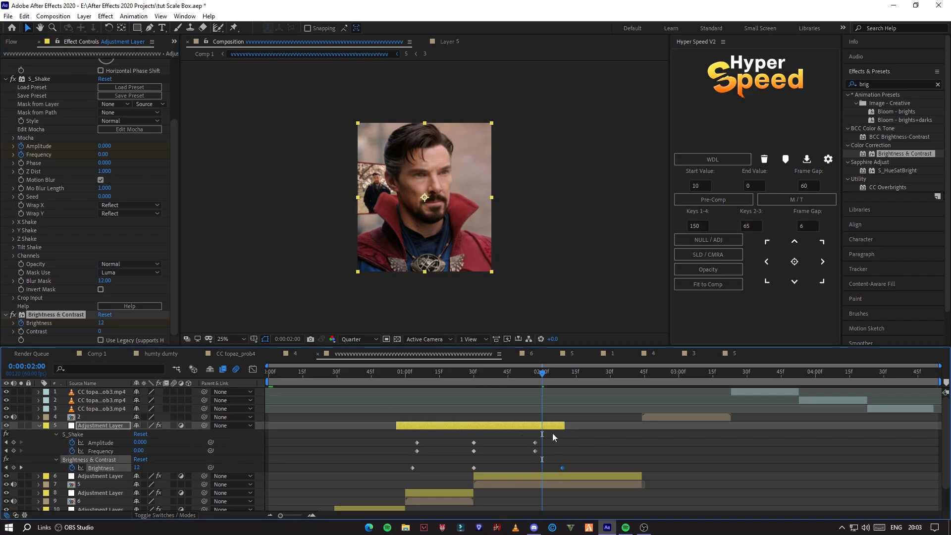
left_click_drag(541, 376, 472, 379)
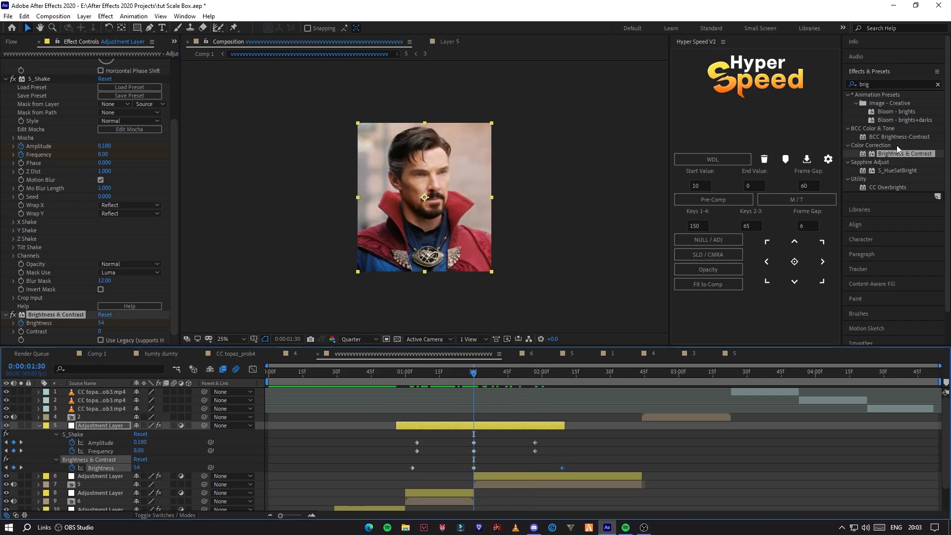
Apply BCC Lens Blur OBS to the shake adjustment layer and set its gamma to 1000.
left_click(876, 84)
type("obs")
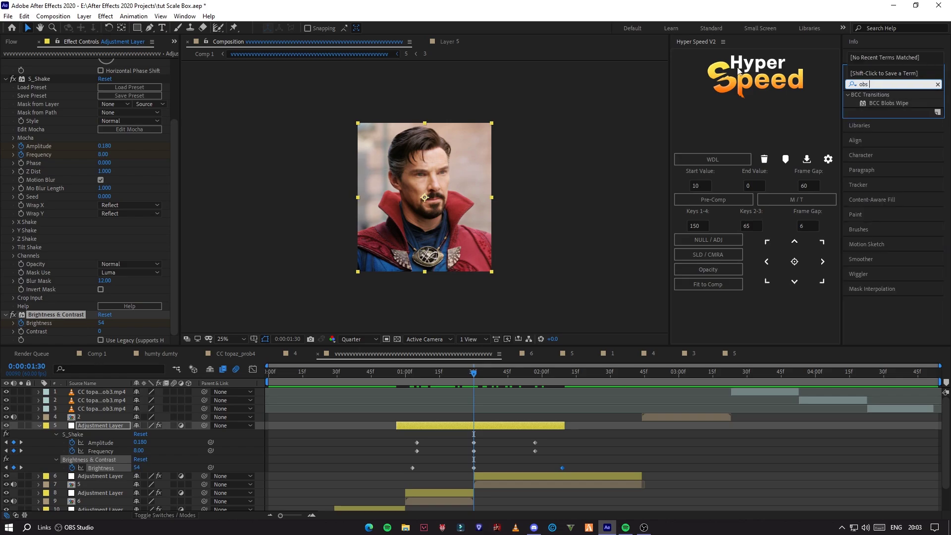
key("BackSpace")
key("BackSpace")
key("BackSpace")
type("lens")
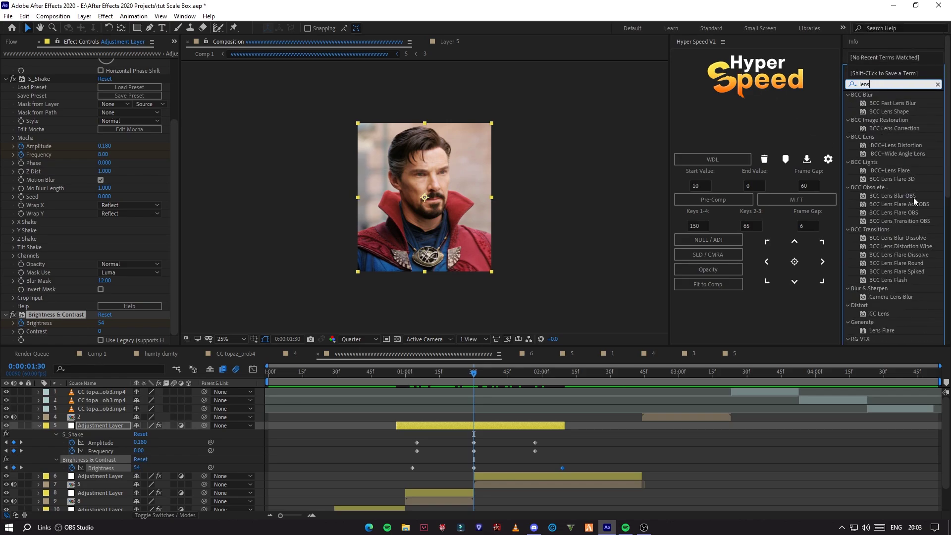
left_click_drag(914, 197, 479, 251)
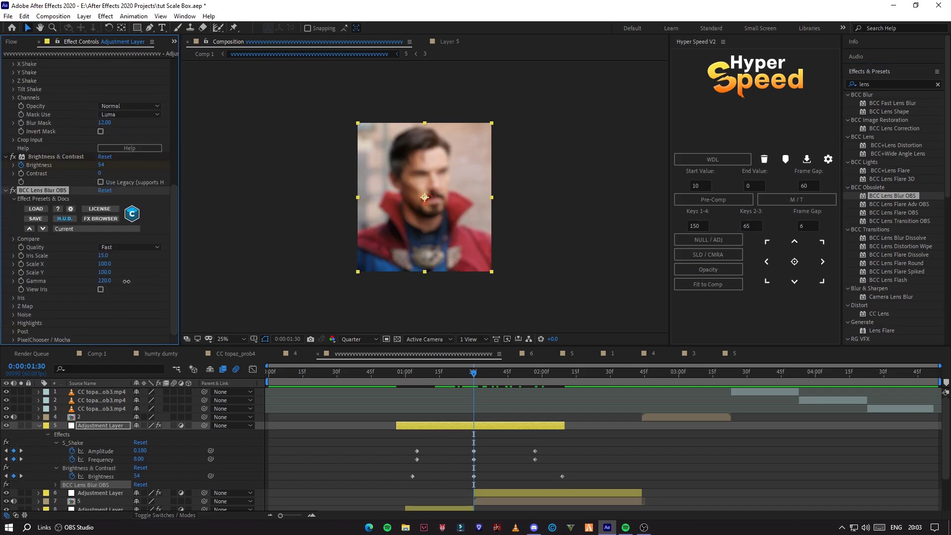
left_click_drag(127, 281, 712, 284)
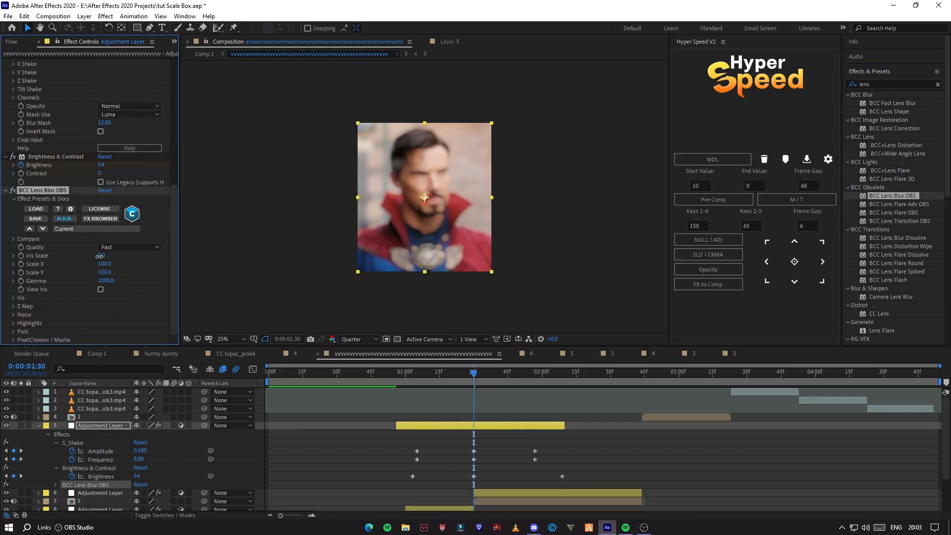
Keyframe the lens blur's Iris Scale at 13 at 0:00:01:30 and at 0 at 0:00:01:12 and 0:00:01:57.
left_click_drag(100, 256, 103, 261)
left_click(20, 255)
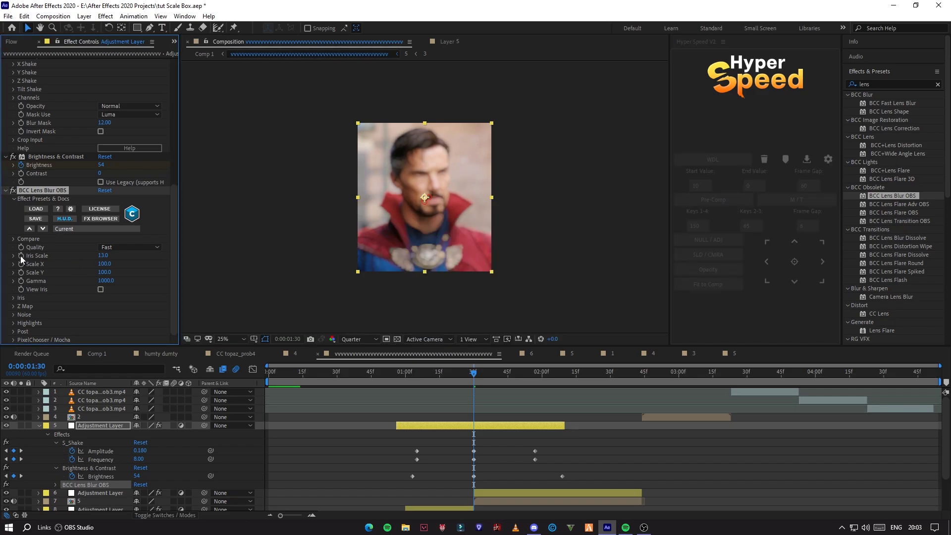
left_click_drag(446, 379, 433, 379)
left_click_drag(101, 256, 78, 256)
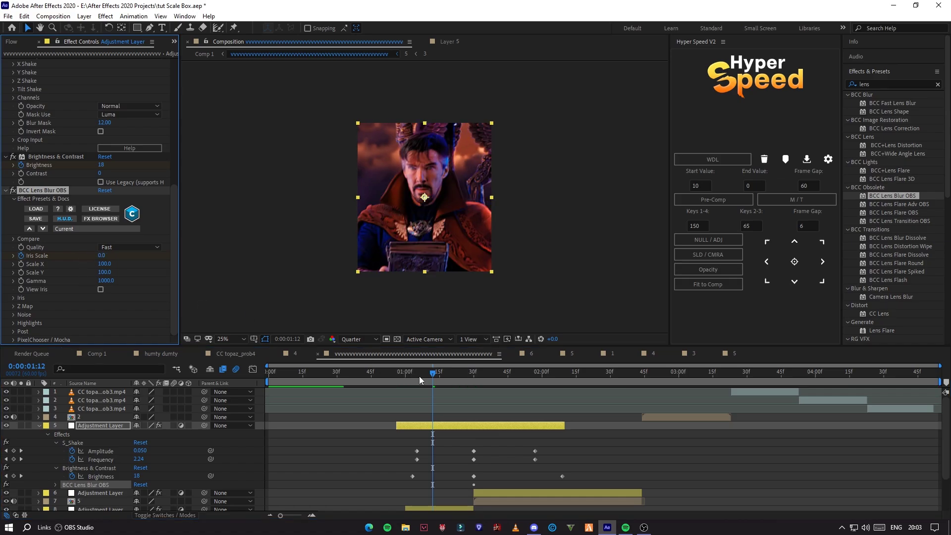
left_click_drag(432, 375, 535, 365)
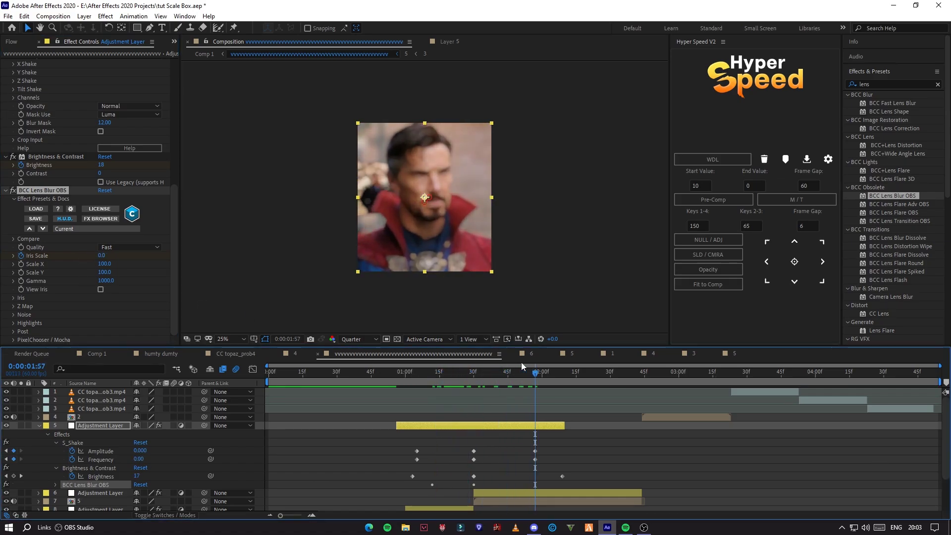
left_click_drag(103, 256, 78, 257)
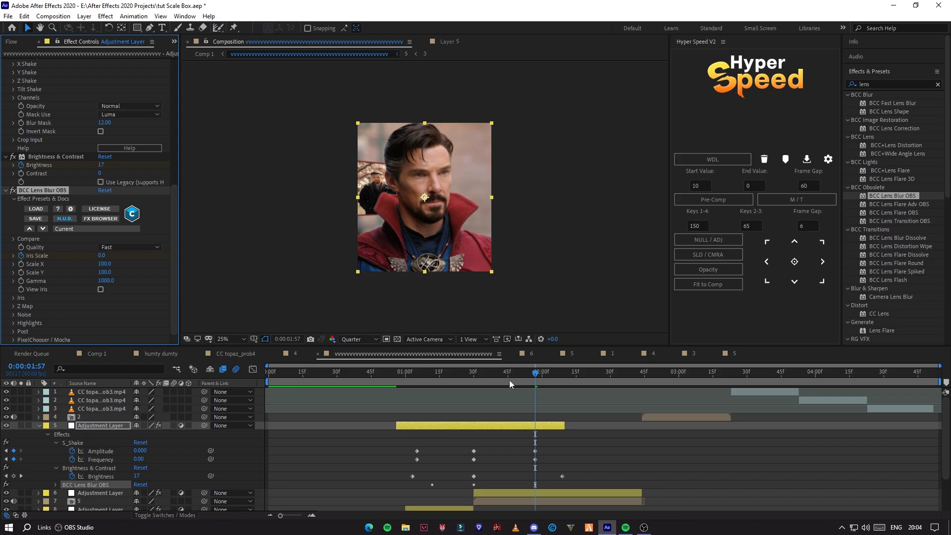
Play back the composition from the start to check the lens blur on the cut.
left_click_drag(509, 376, 255, 386)
key("space")
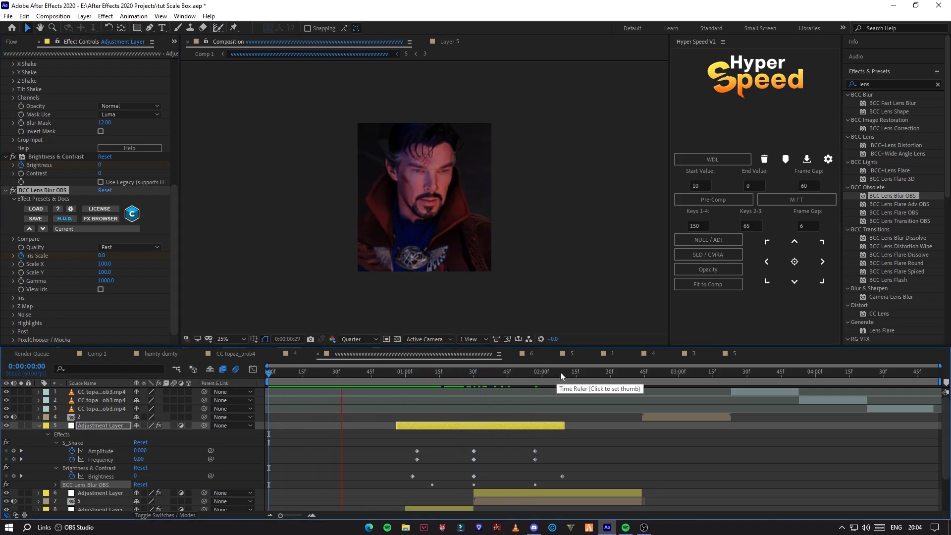
left_click(448, 383)
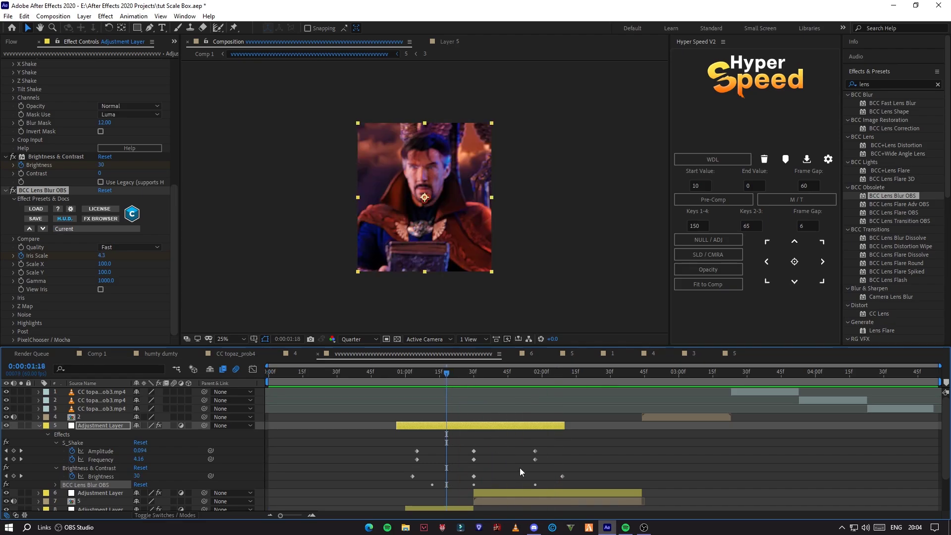
Reveal the adjustment layer's modified properties and move the last Iris Scale keyframe closer to the cut, at about 0:00:01:47.
key("u")
key("u")
key("u")
scroll(533, 480, "down", 4)
left_click(535, 431)
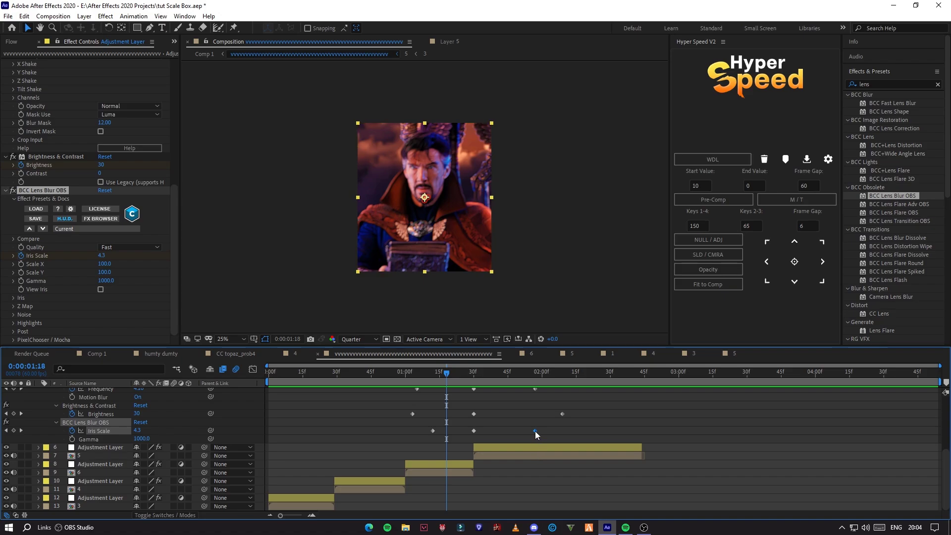
left_click_drag(535, 431, 507, 421)
Replay the transition to check the shortened blur.
key("space")
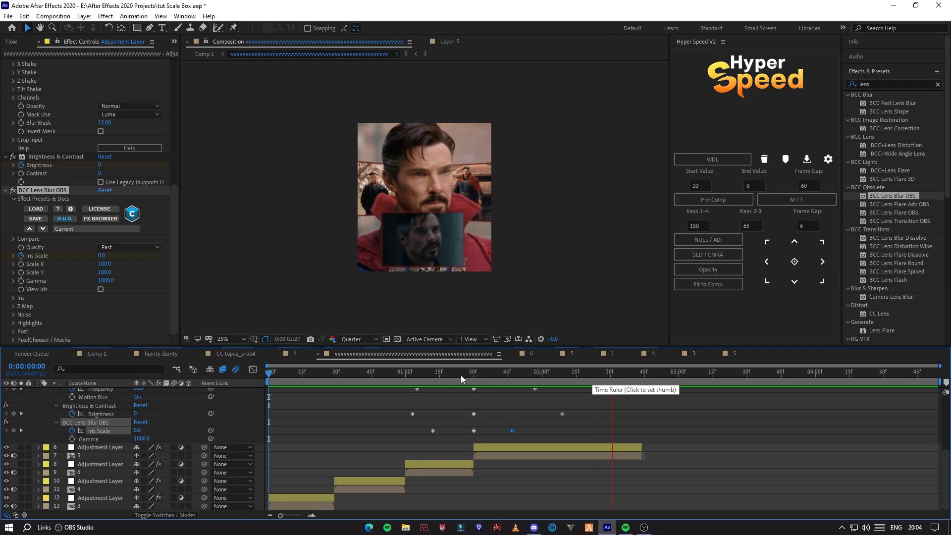
left_click(448, 376)
key("space")
scroll(516, 406, "up", 3)
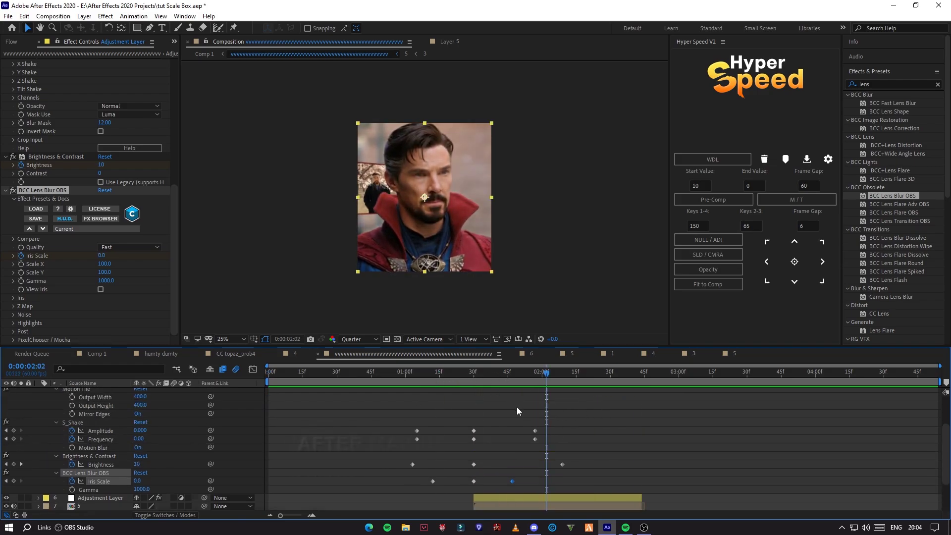
Duplicate the shake adjustment layer above clip 2 and centre its keyframes on the cut at about 0:00:02:44.
left_click(513, 399)
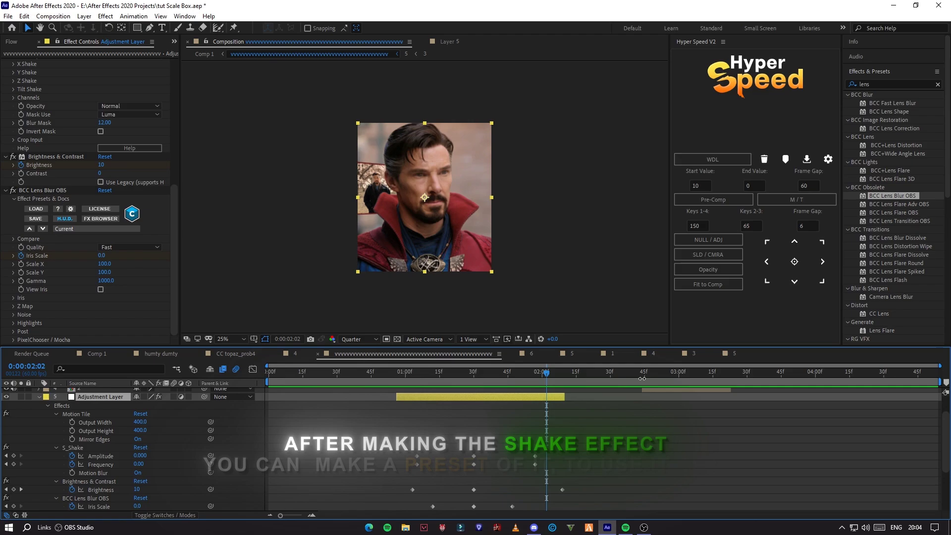
left_click(648, 391)
key("i")
key("ctrl+alt+v")
key("u")
left_click_drag(666, 393, 719, 438)
left_click(694, 425)
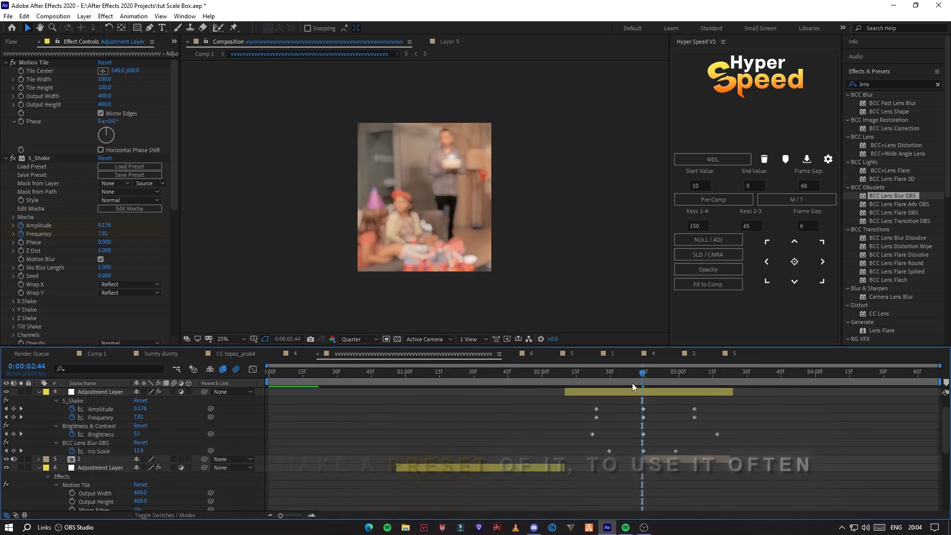
Play back the sequence to check the shake transitions on both cuts.
left_click_drag(636, 377, 339, 381)
key("space")
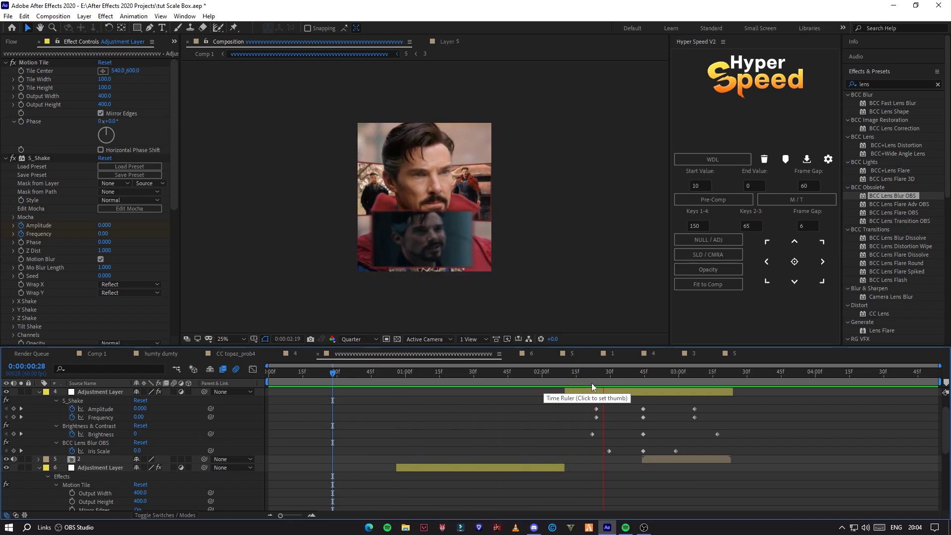
key("space")
Copy the S_BlurMoCurves adjustment layer from above clip 5 and paste it above clip 2, starting at 0:00:02:44.
left_click(642, 372)
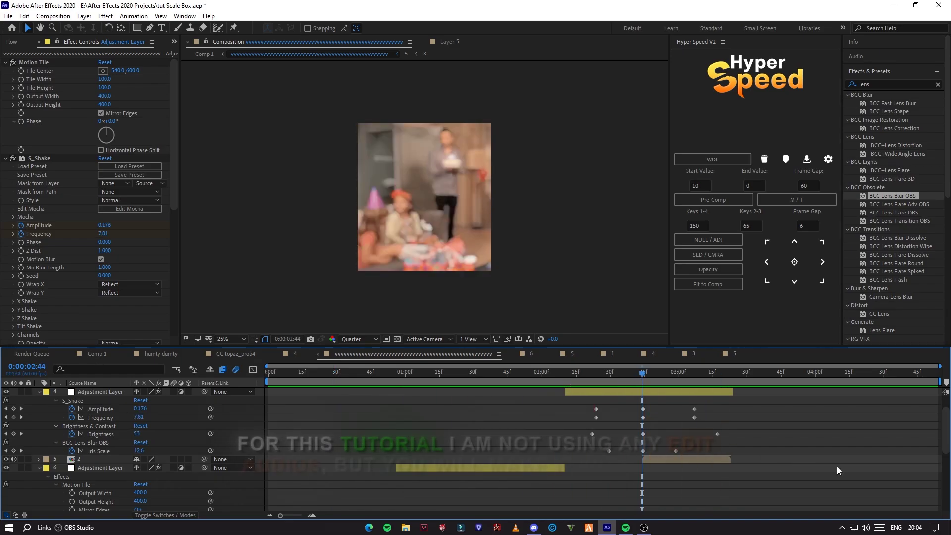
scroll(700, 448, "down", 5)
left_click(444, 485)
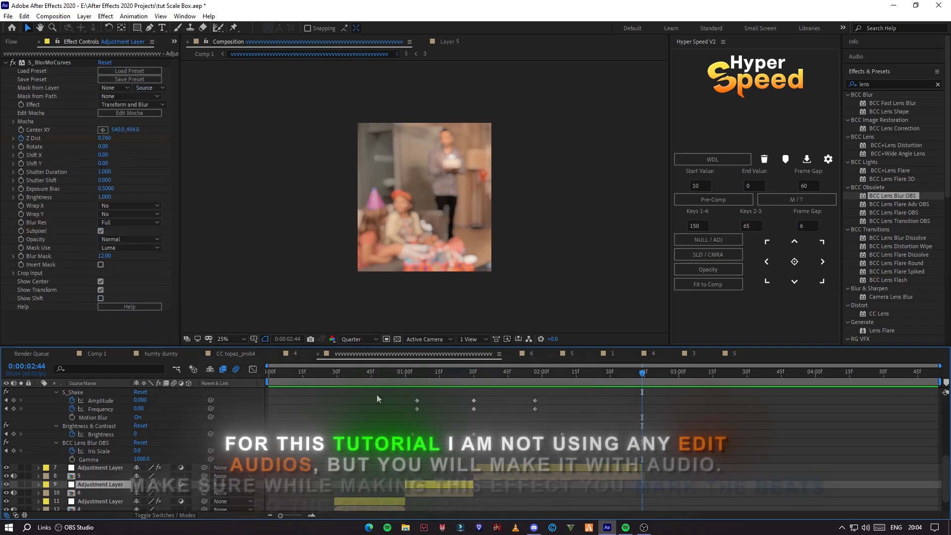
left_click_drag(342, 373, 542, 381)
scroll(698, 406, "up", 1)
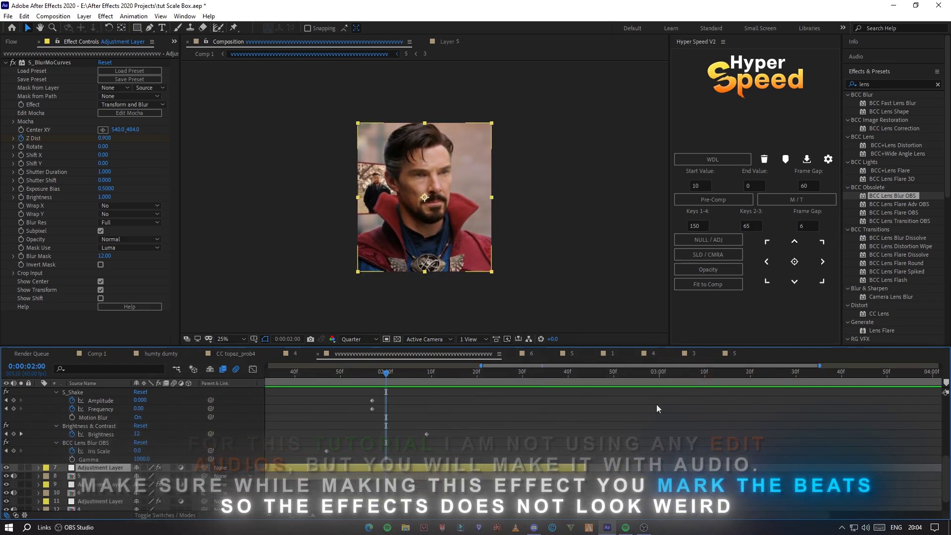
scroll(644, 407, "up", 3)
left_click(637, 407)
left_click(585, 379)
key("ctrl+v")
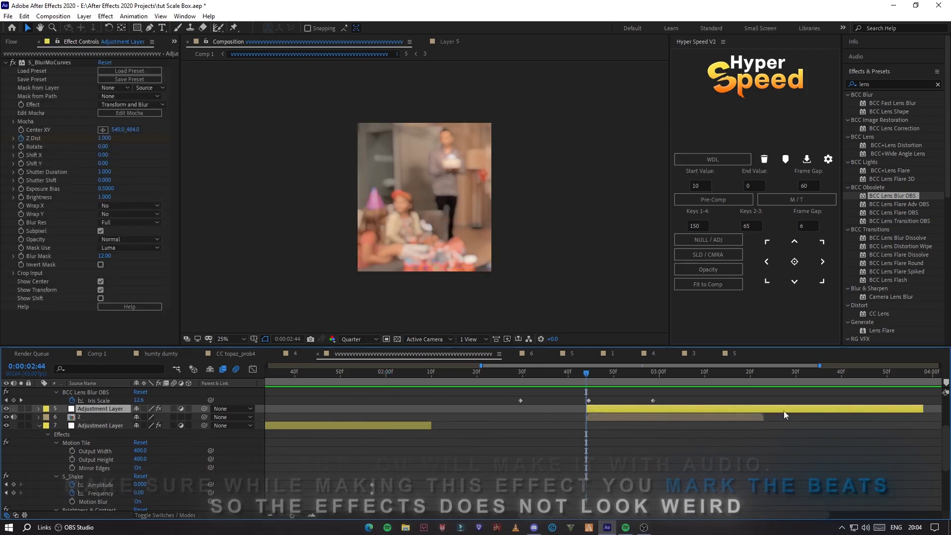
Trim the pasted S_BlurMoCurves adjustment layer to the end of clip 2 at 0:00:03:23 and collapse the layers' expanded properties.
left_click_drag(922, 409, 759, 424)
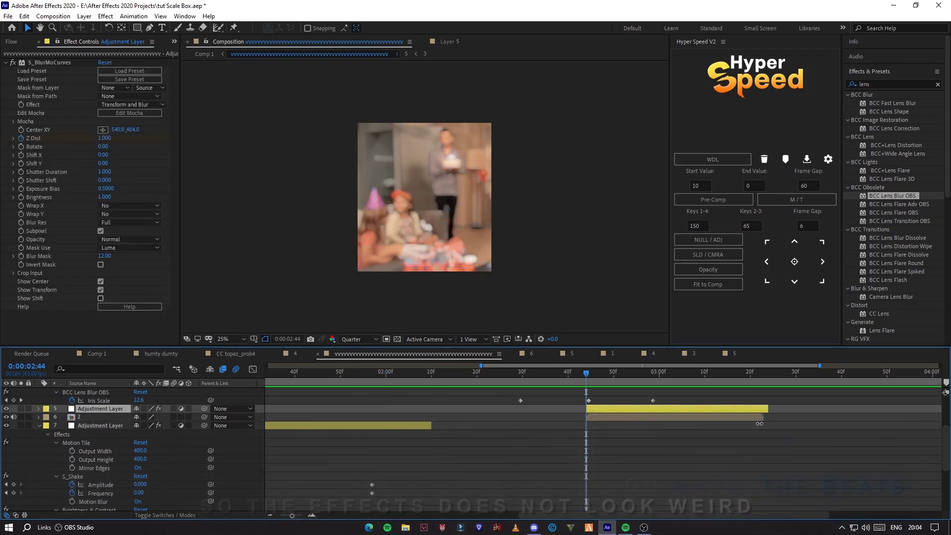
left_click(758, 423)
left_click_drag(586, 379, 765, 378)
key("u")
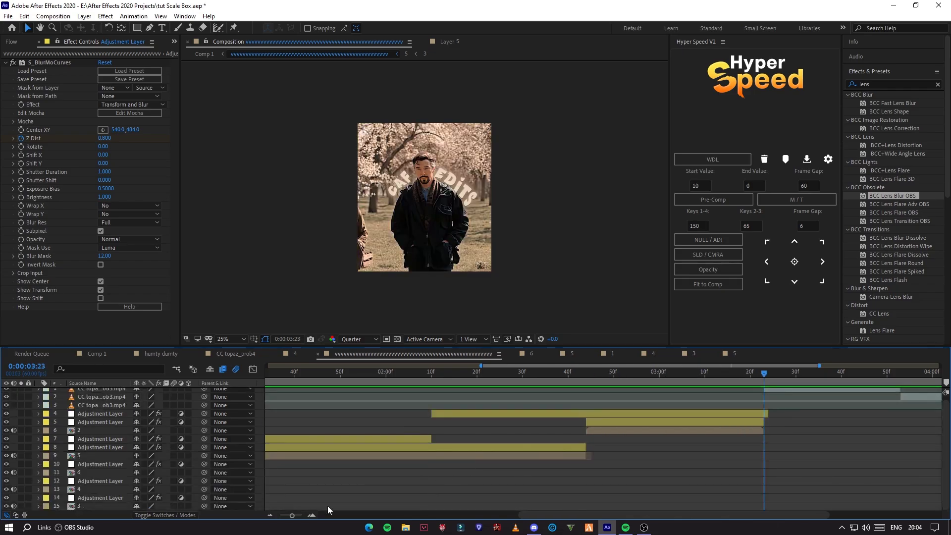
Pre-compose all the adjustment layers together with clips 2, 5, 6, 4 and 3.
left_click_drag(293, 516, 266, 515)
left_click(637, 415)
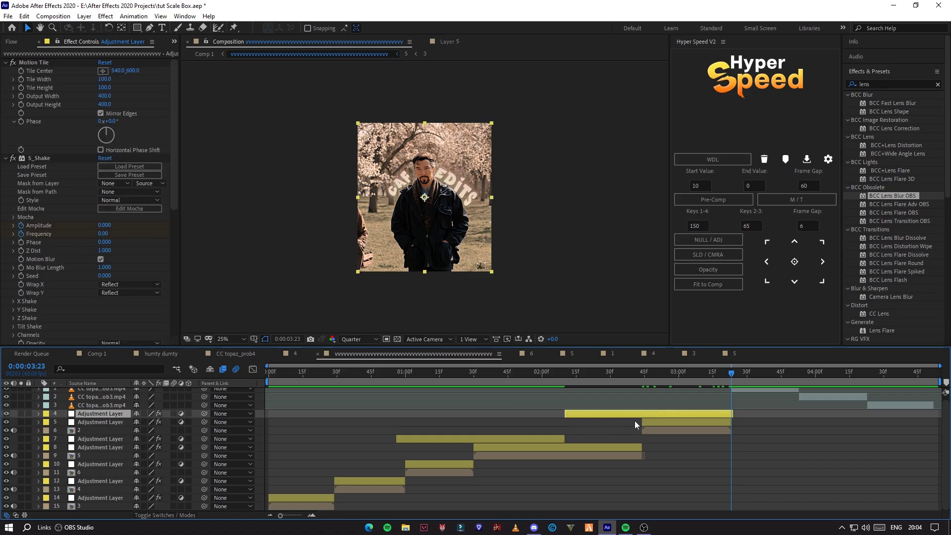
left_click(328, 503, "shift")
left_click(714, 198)
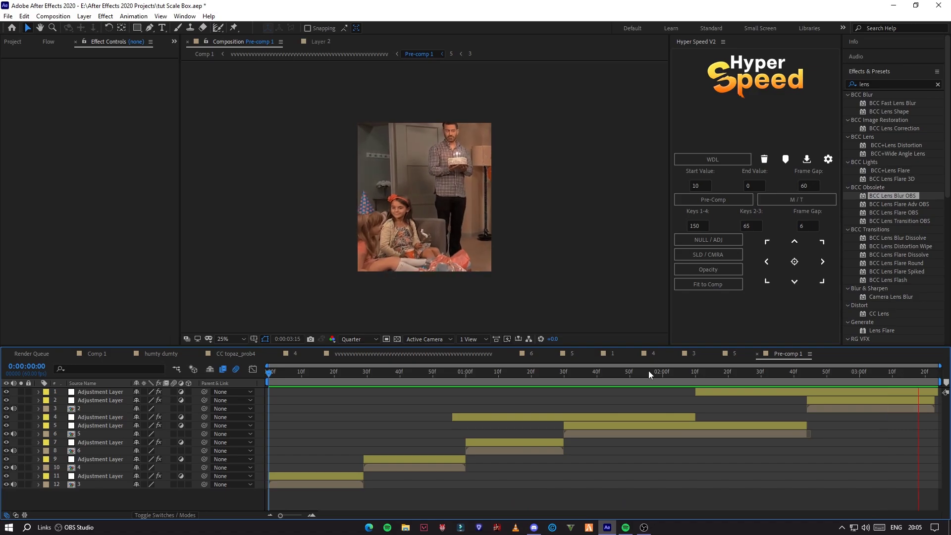
Review the transition around 0:00:01:30 inside the new pre-composition.
left_click(568, 376)
left_click(499, 377)
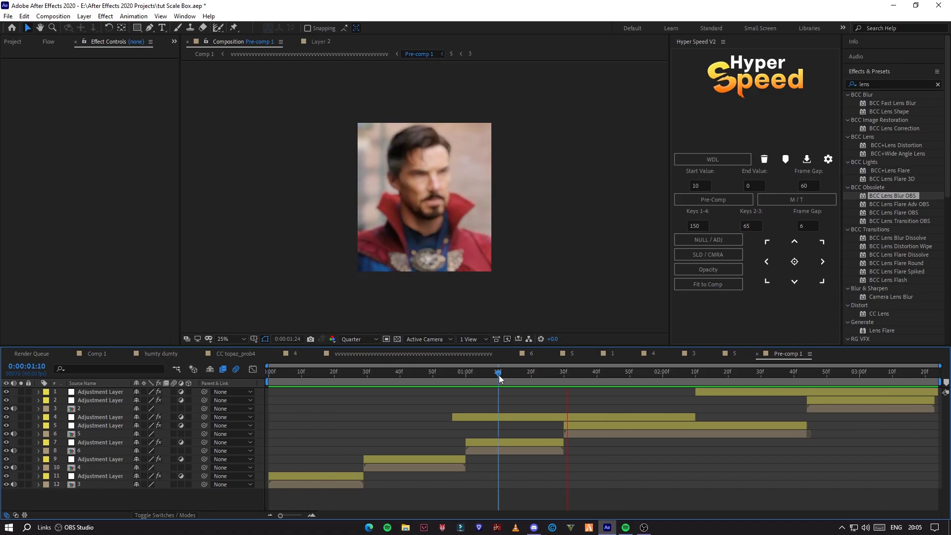
left_click(598, 376)
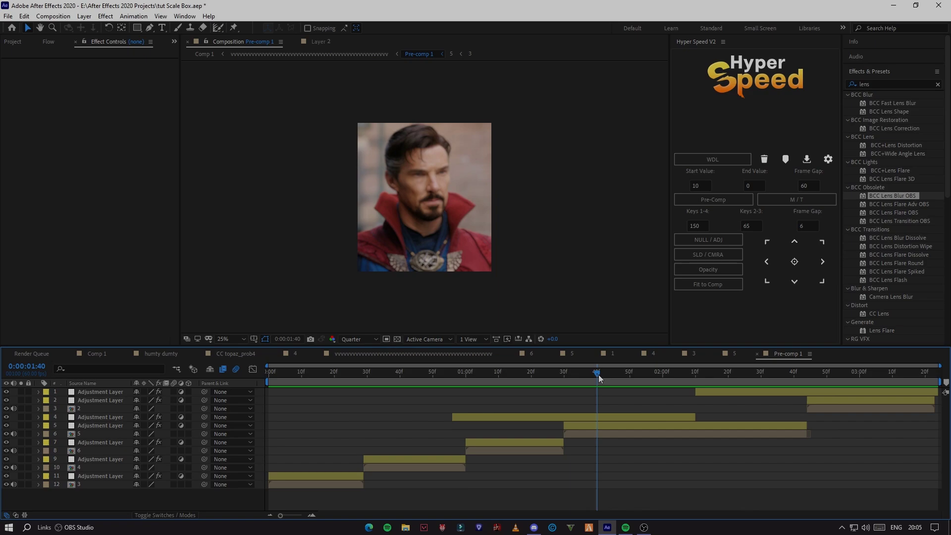